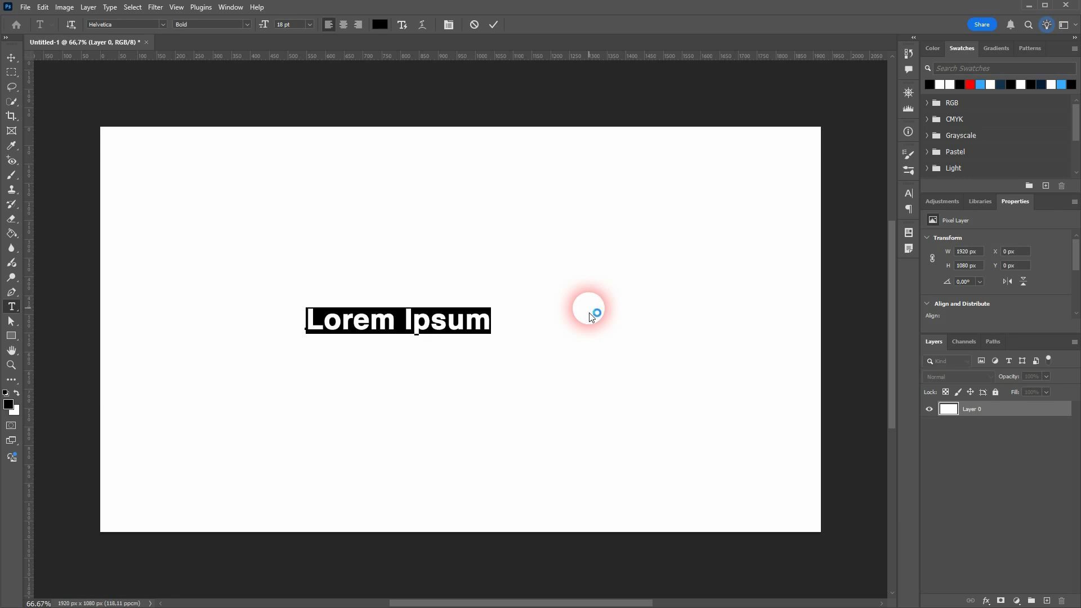
Enter the text STROKE and move it to the middle of the canvas
type("STROKE")
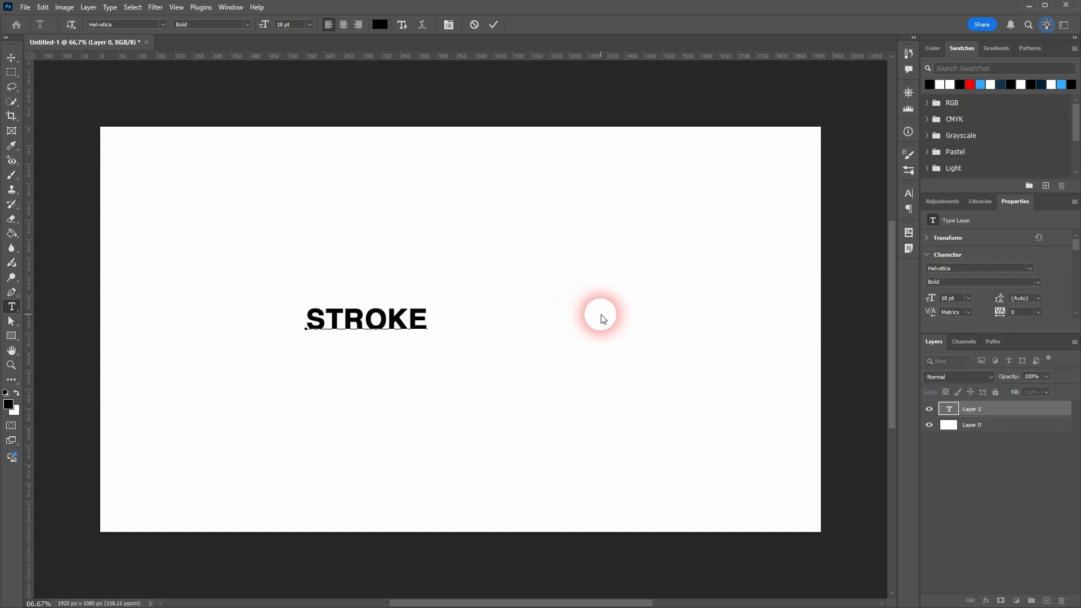
left_click(12, 59)
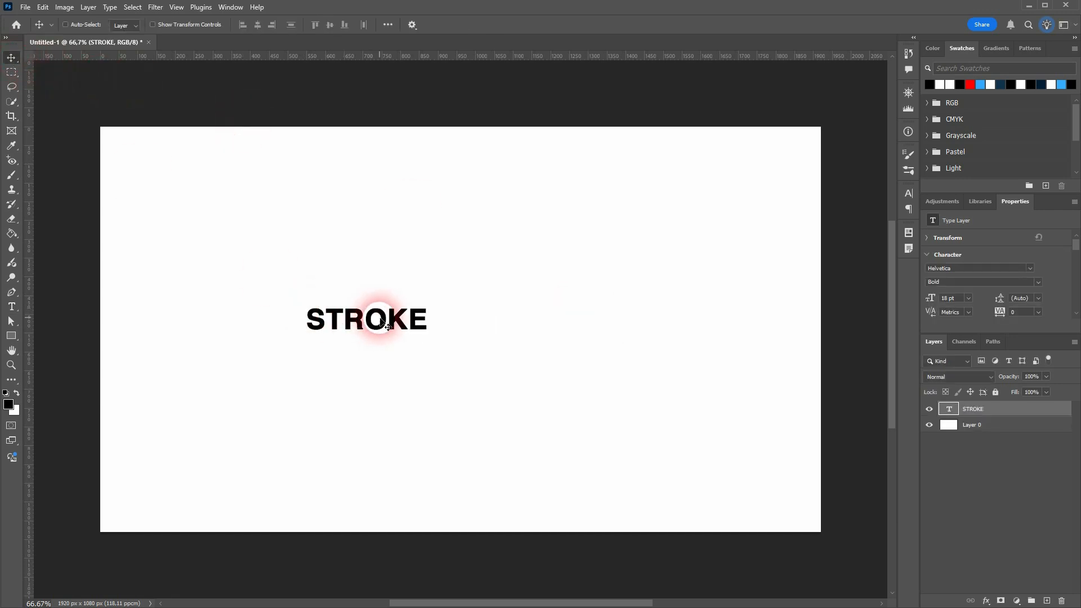
left_click_drag(384, 323, 480, 332)
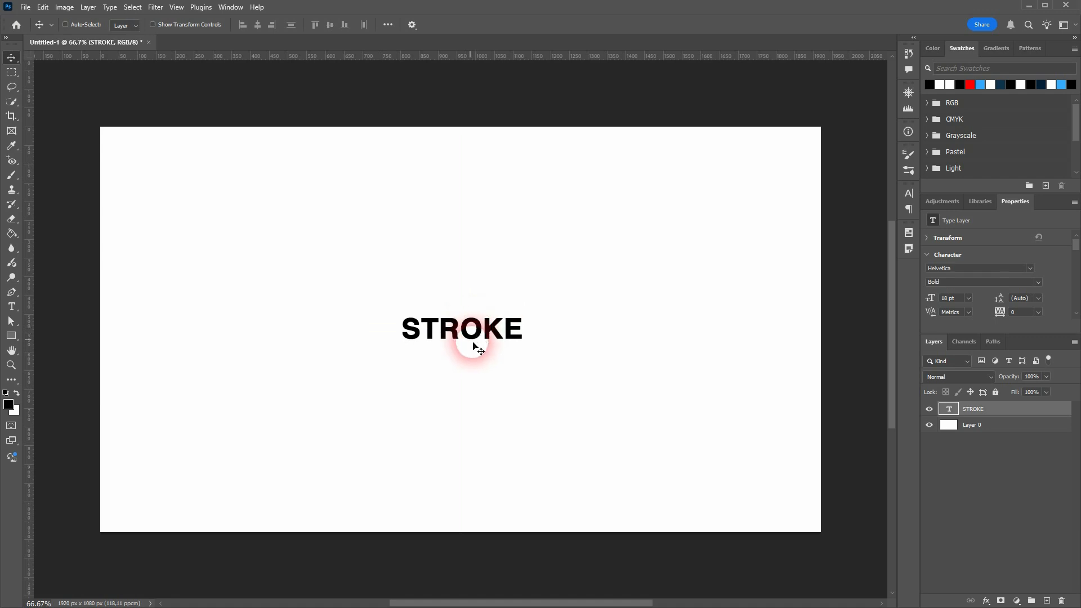
left_click(471, 349, "ctrl")
left_click(468, 341, "ctrl")
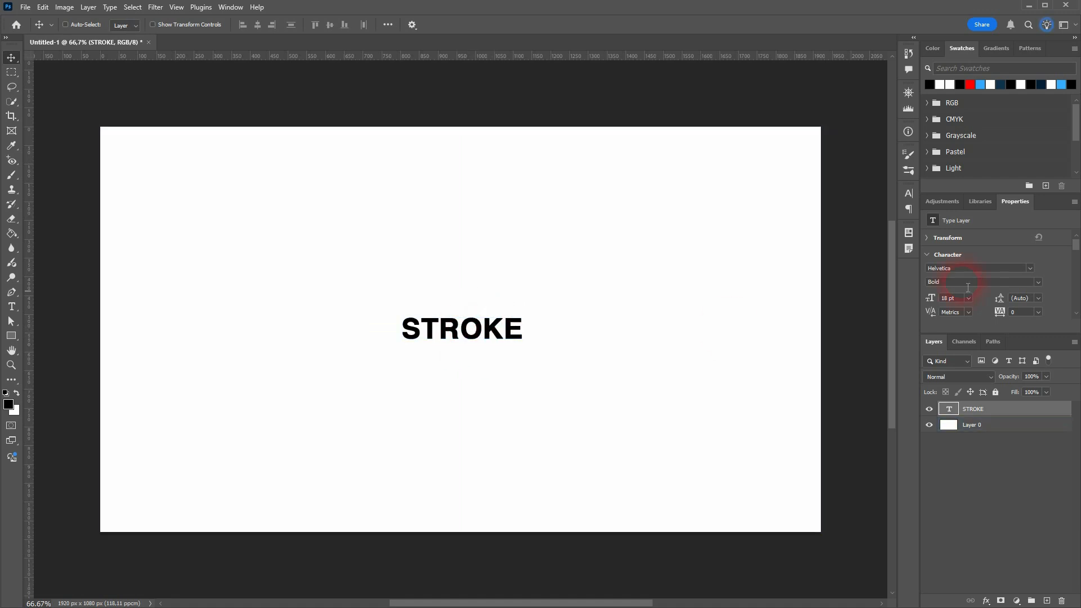
Try the Bold Oblique font style on the STROKE text and return it to Bold
left_click(1038, 281)
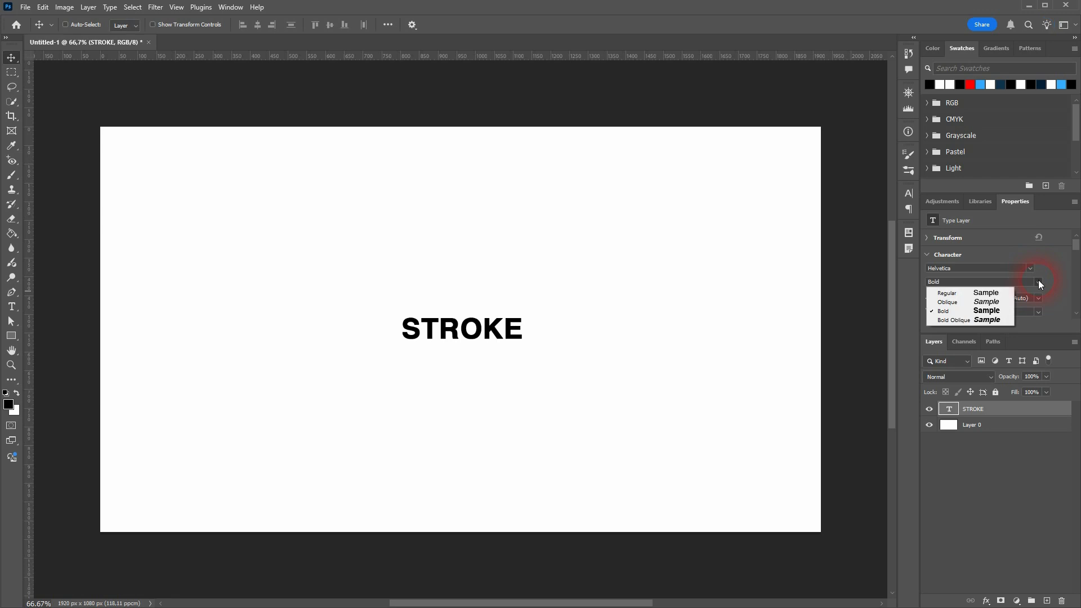
left_click(964, 320)
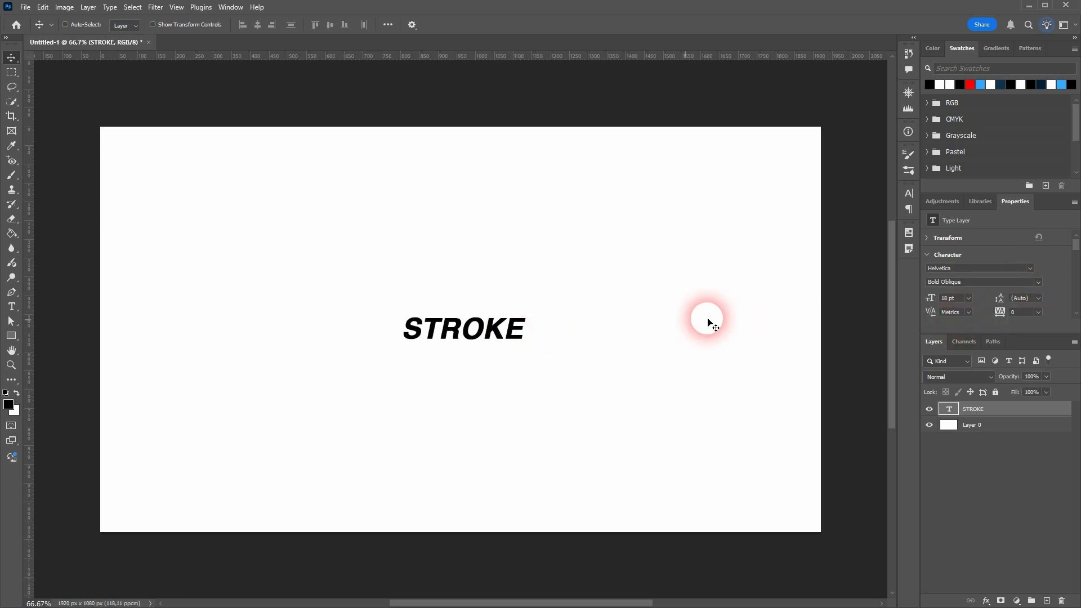
left_click(1038, 280)
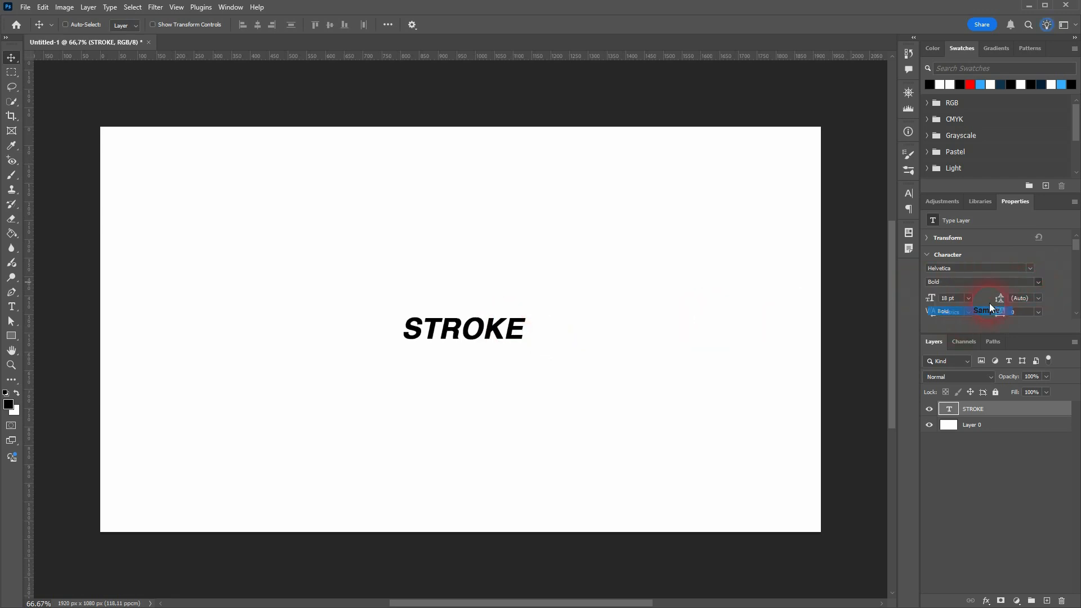
left_click(989, 307)
Change the STROKE text's font to Arial Black and its size to 50 pt
left_click(1031, 268)
type("ac")
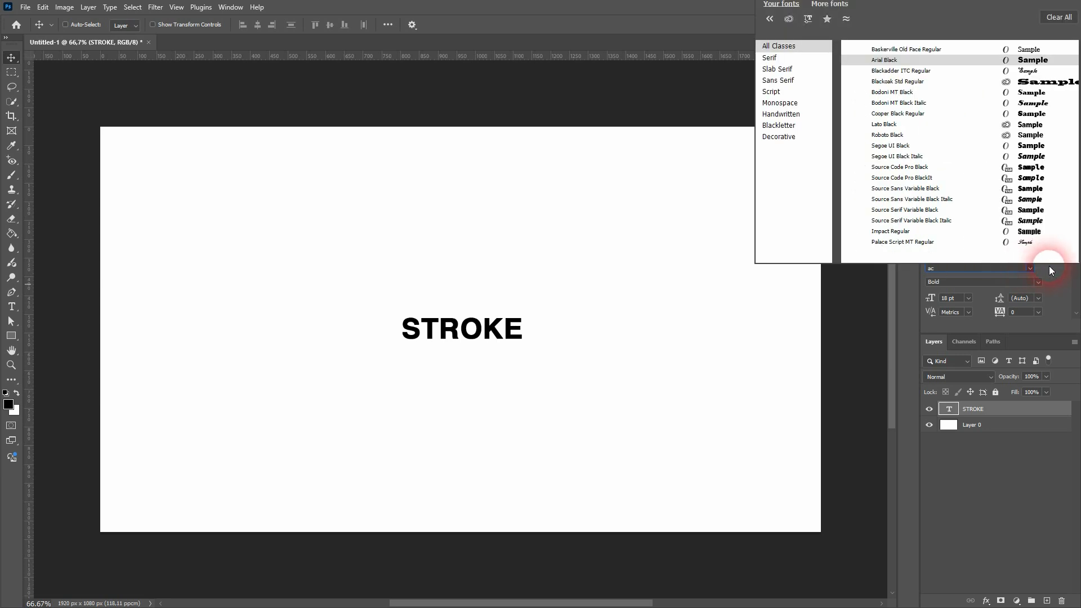
left_click(896, 59)
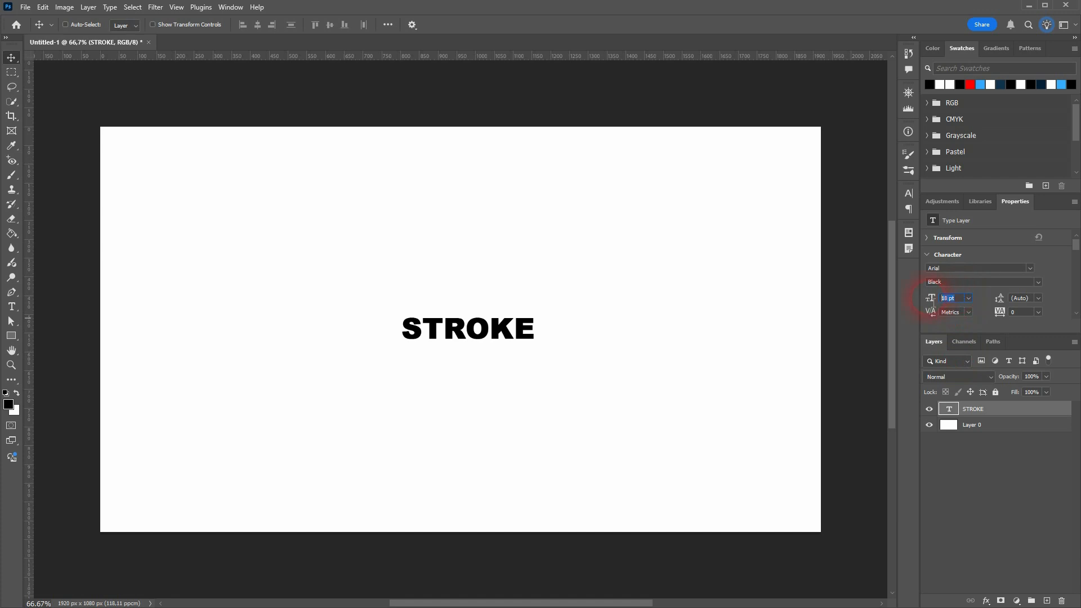
type("50")
Centre the STROKE text horizontally and vertically on the whole canvas and clear the selection
mouse_move(610, 311)
left_mouse_down()
mouse_move(469, 321)
mouse_move(479, 331)
left_mouse_up()
key("ctrl+a")
left_click(258, 24)
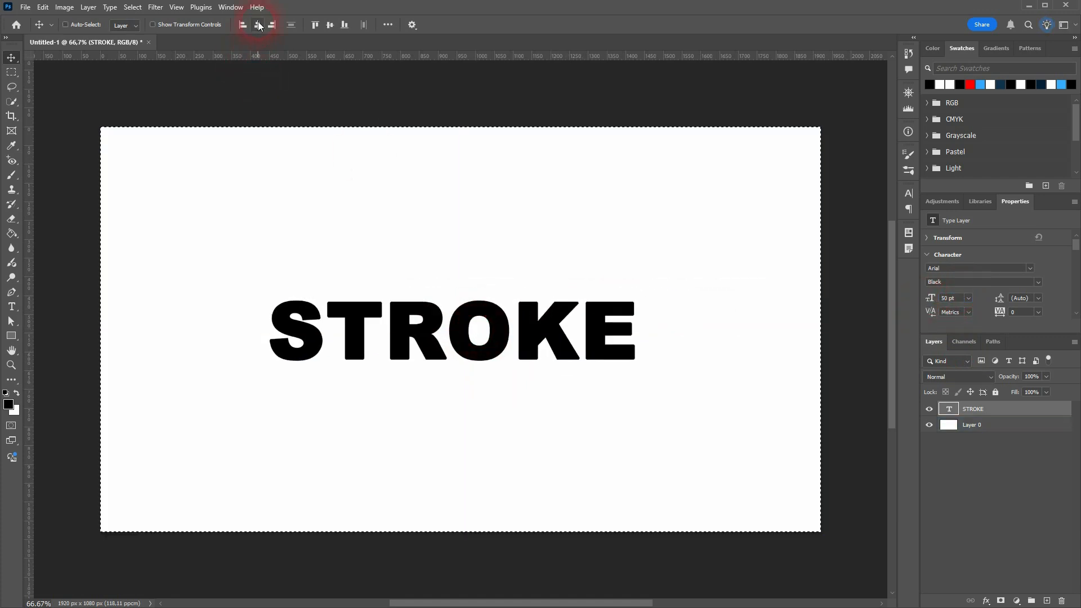
left_click(330, 24)
left_click(483, 276)
key("ctrl+d")
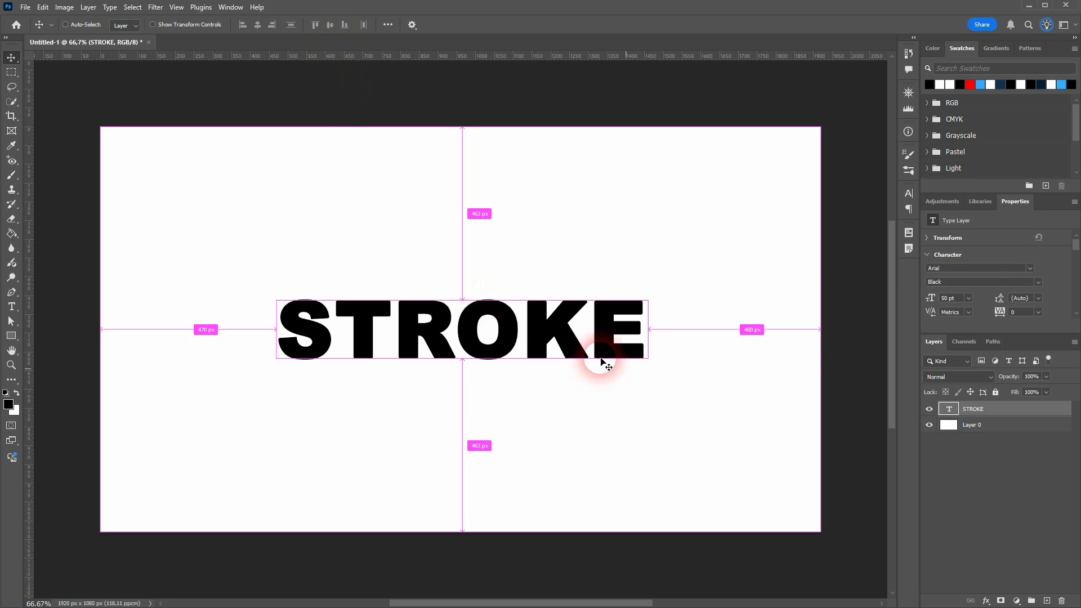
Fill the background Layer 0 with pure red using the Paint Bucket
left_click(1026, 431)
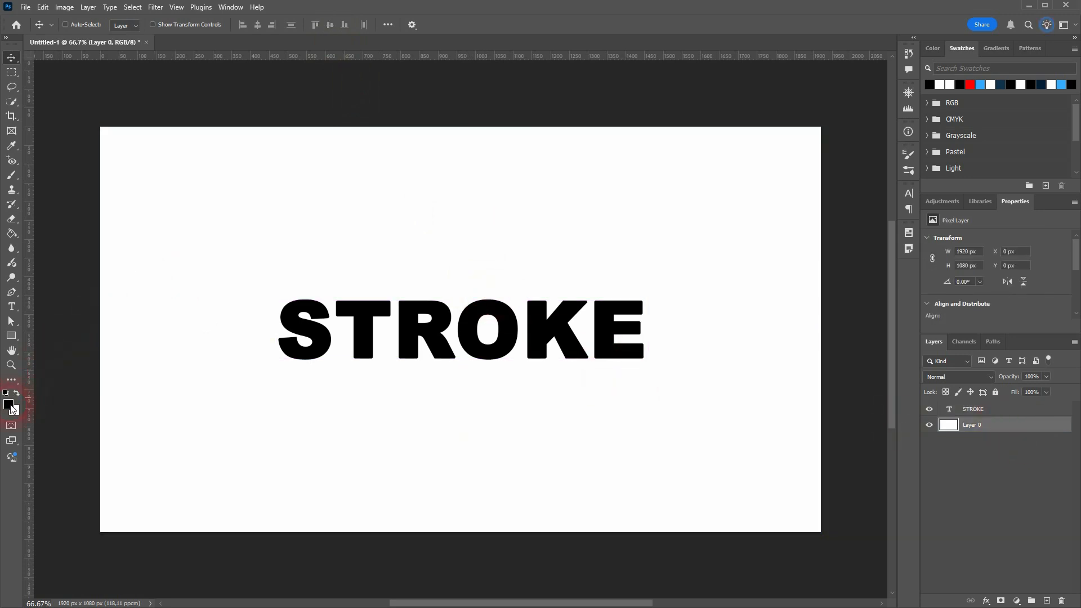
left_click(10, 404)
left_click_drag(678, 415, 895, 221)
left_click(925, 281)
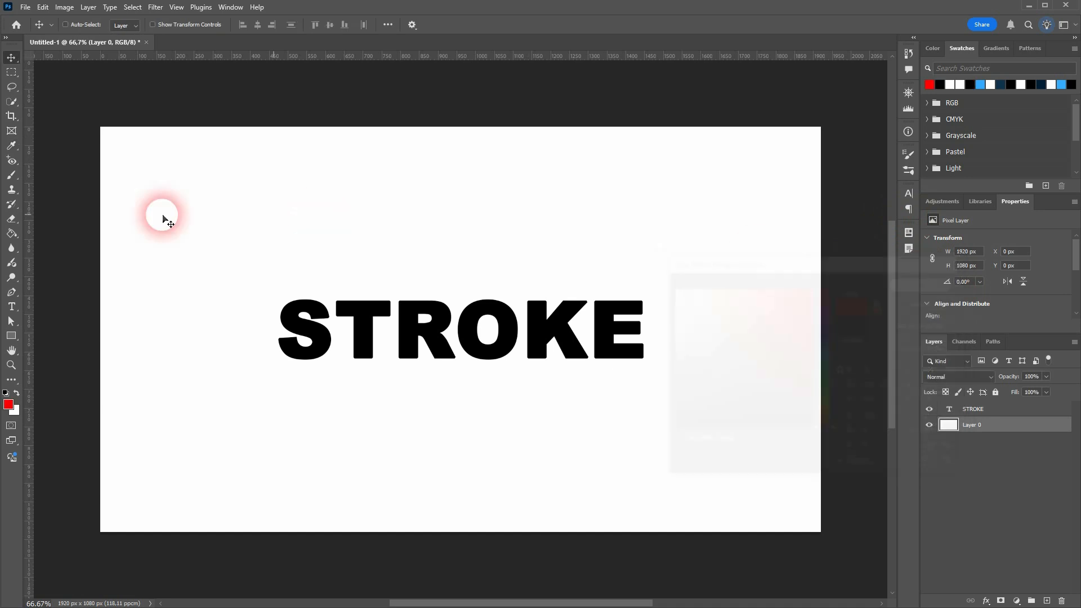
left_click(11, 233)
left_click(124, 247)
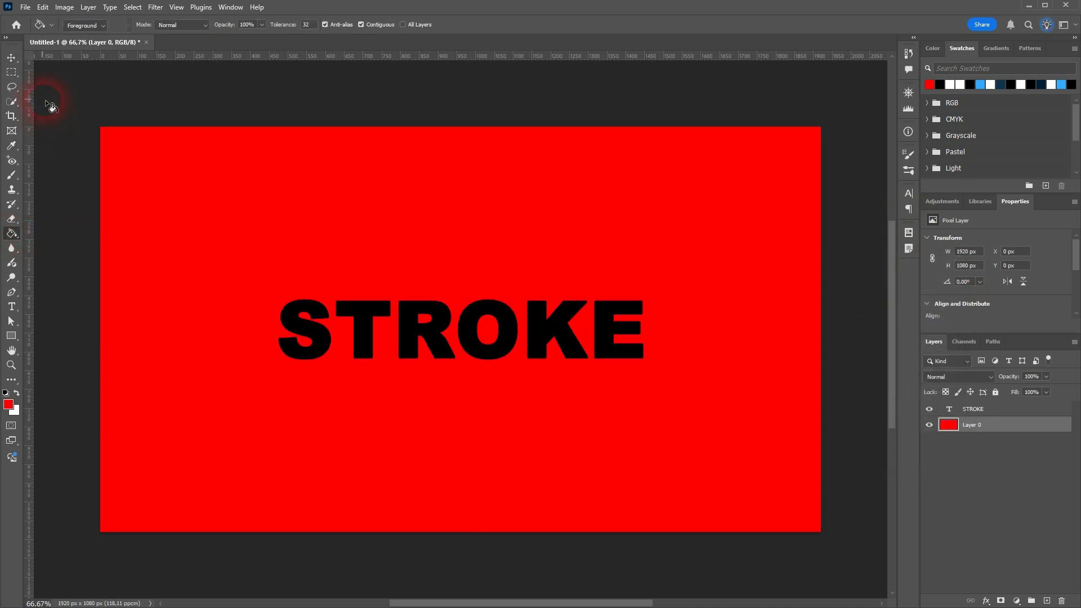
left_click(11, 57)
Open the STROKE text layer's blending options and reset the effects list to its default
left_click(1018, 413)
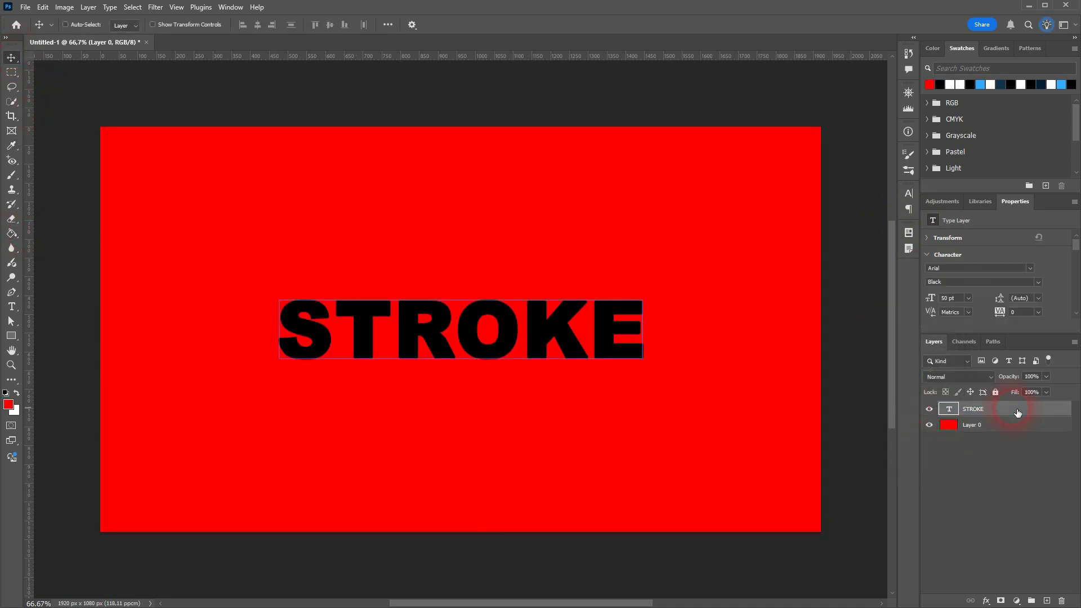
right_click(1017, 411)
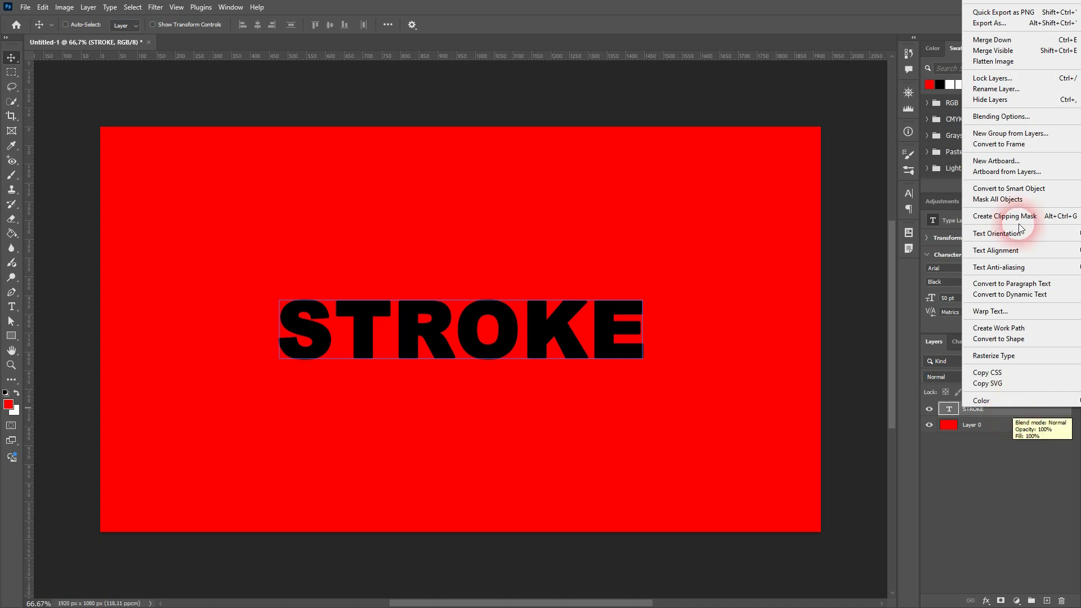
left_click(1053, 115)
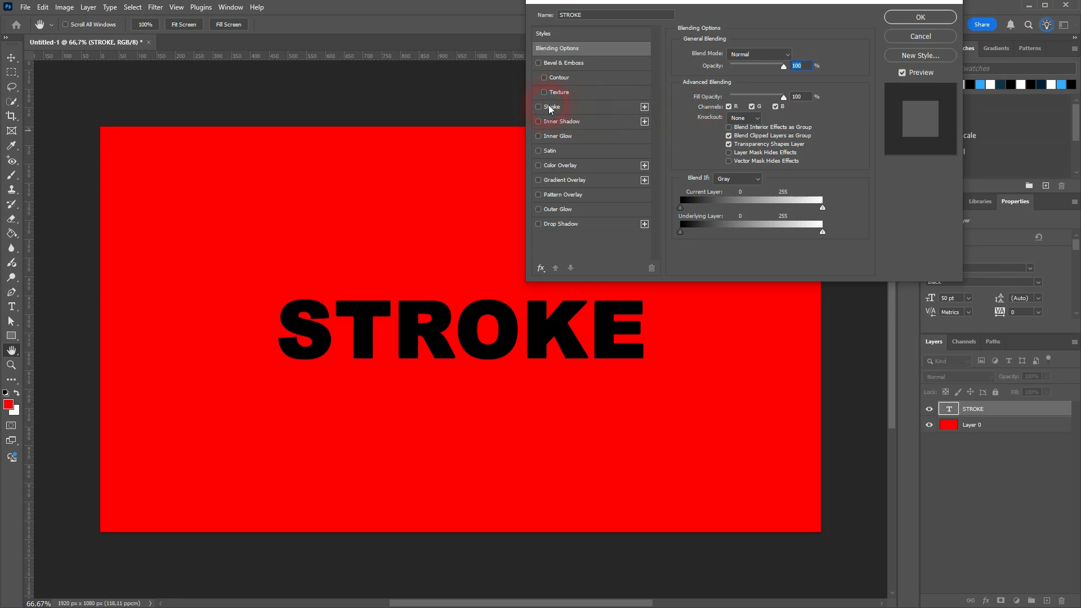
left_click(544, 270)
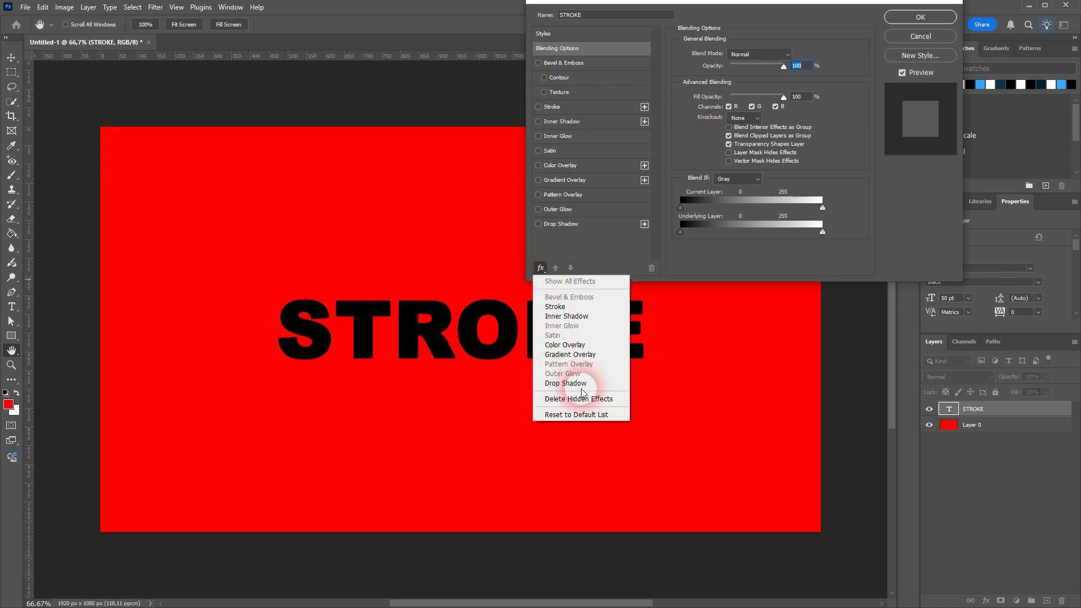
left_click(586, 415)
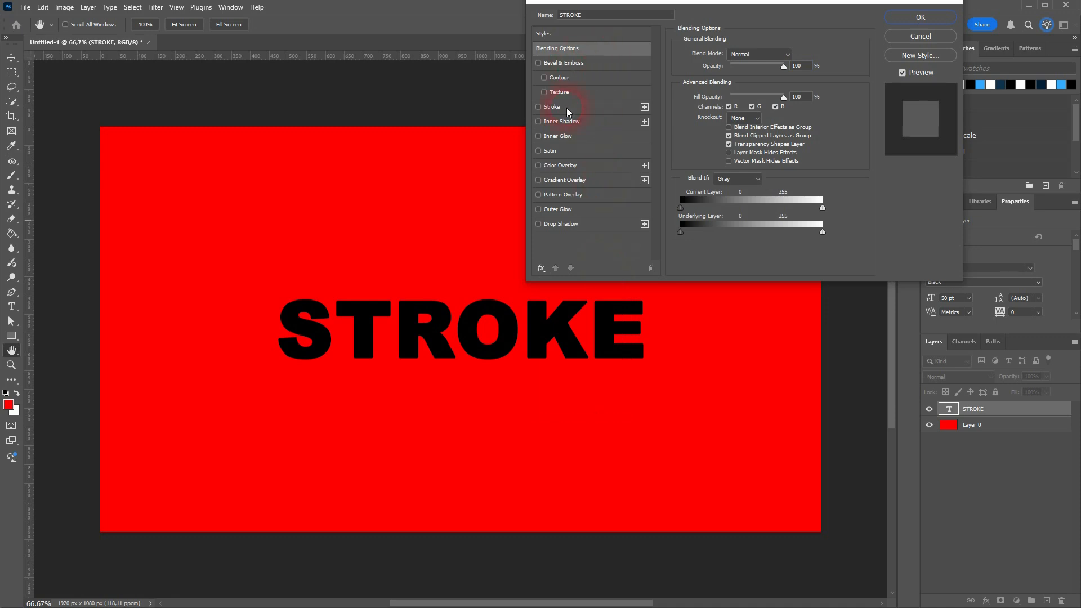
Enable the Stroke effect on the text layer and set the stroke color to white (ffffff)
left_click(539, 107)
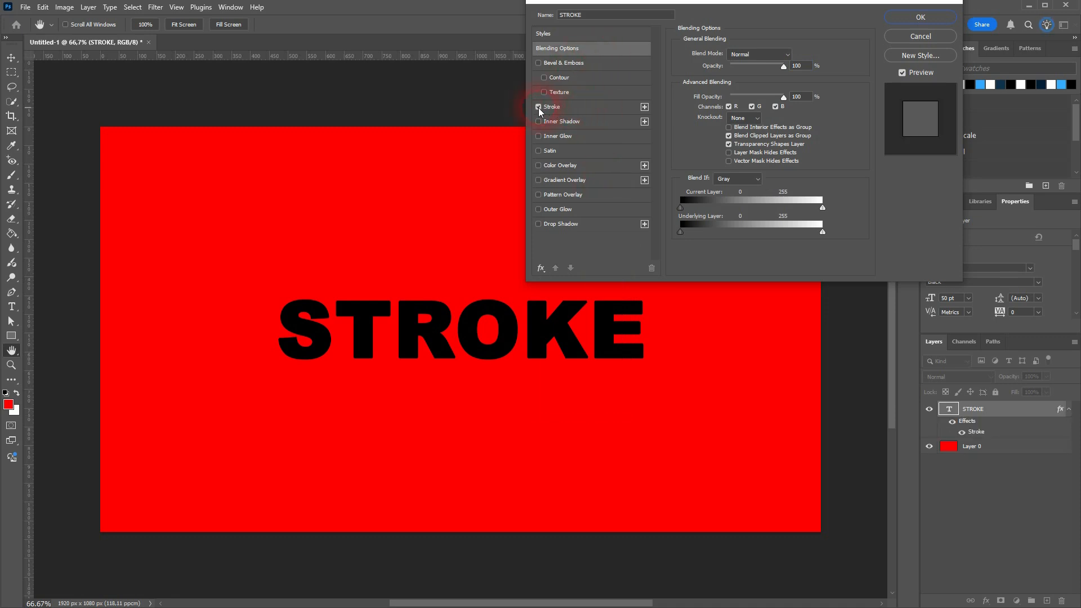
left_click(595, 105)
left_click(778, 78)
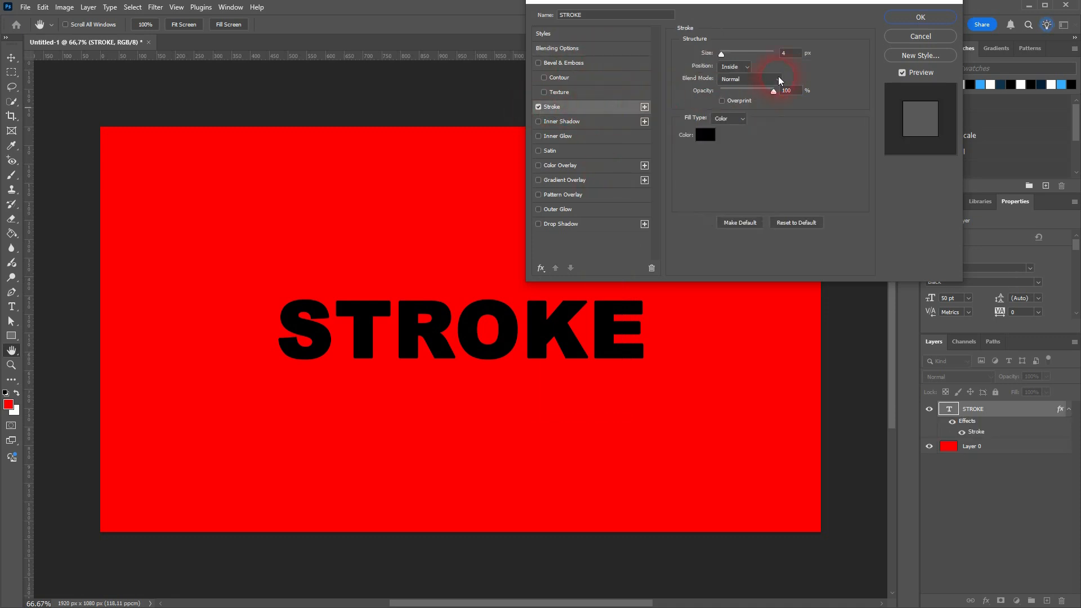
left_click(710, 137)
left_click_drag(736, 341, 649, 267)
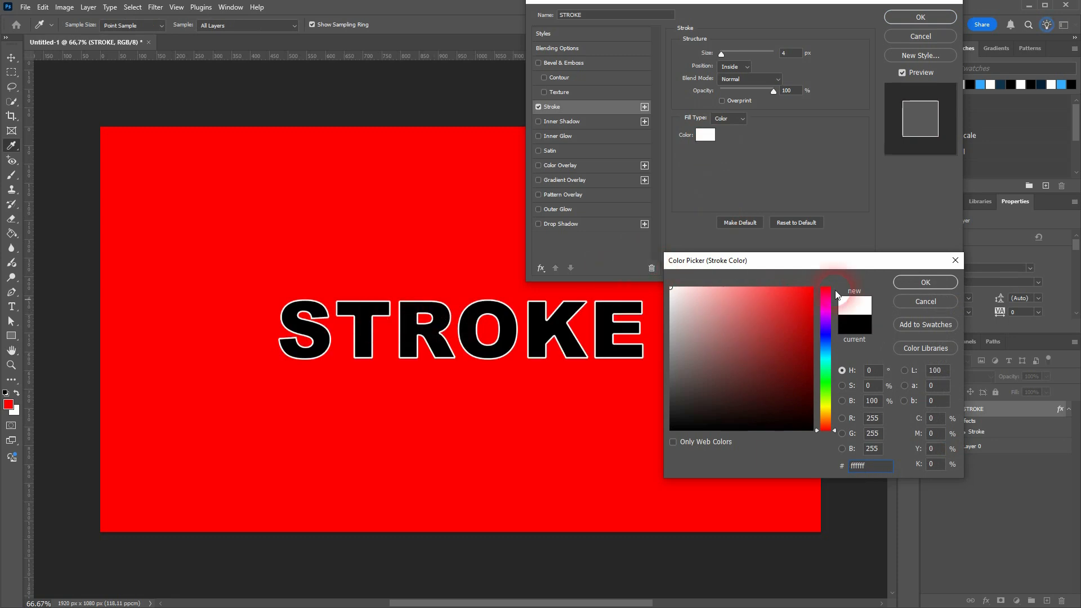
left_click(930, 283)
Increase the white stroke's size gradually to 13 px
left_click(795, 55)
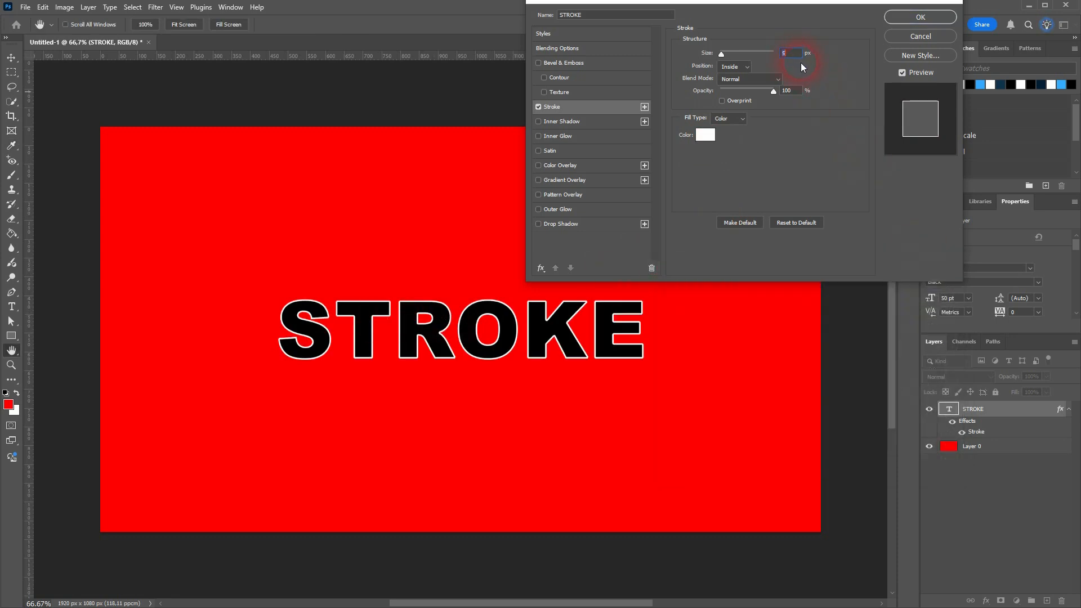
key("Up")
key("Up")
key("Up")
key("Up")
key("Up")
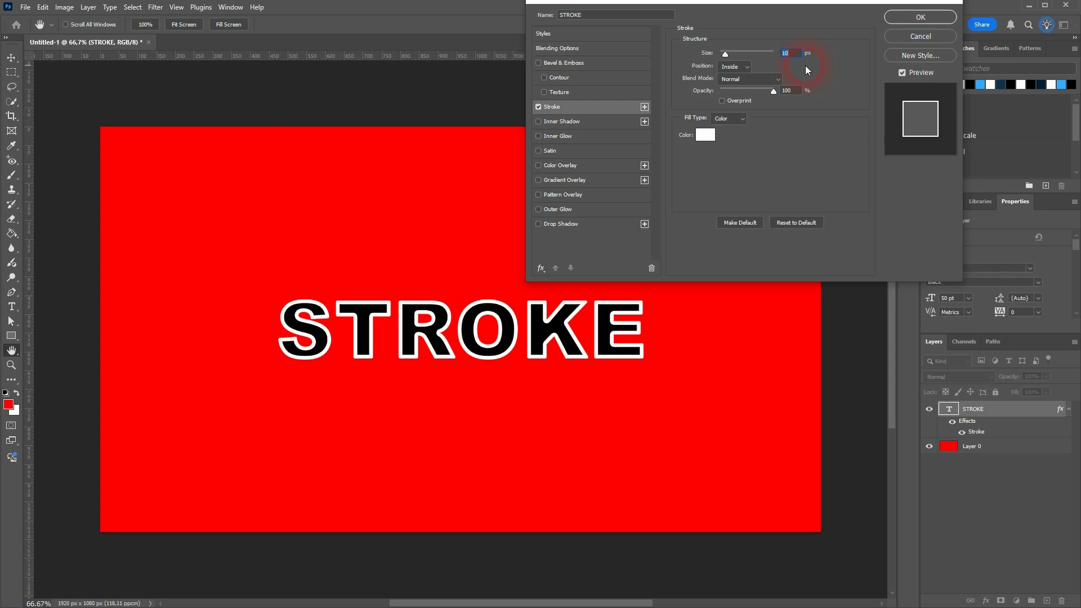
key("Up")
key("Up")
key("Up")
key("Up")
key("Up")
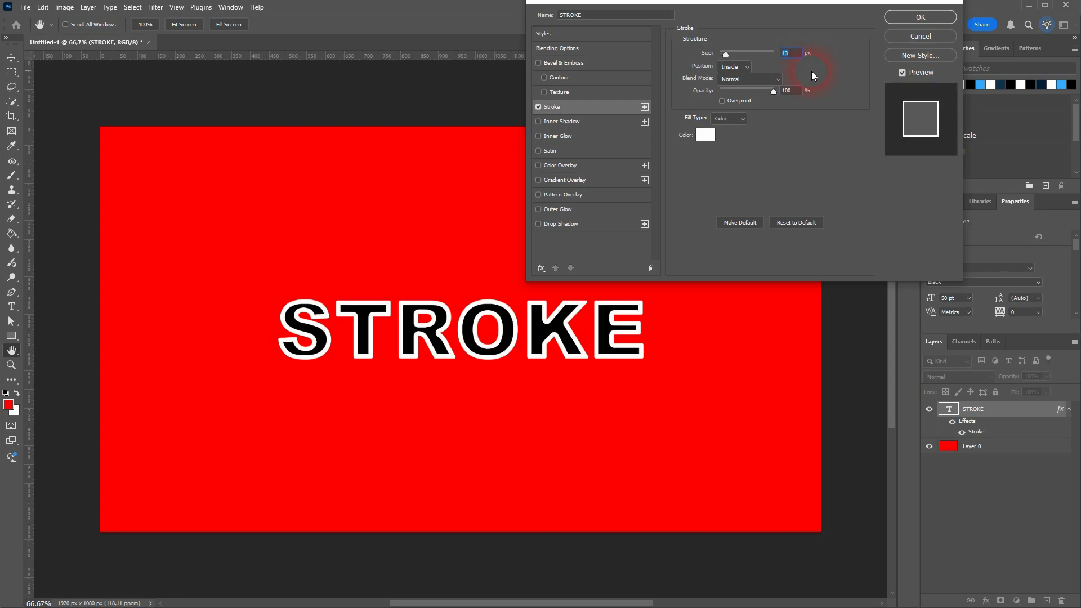
Set the white stroke's position to Outside and increase its size to 20 px
left_click(734, 67)
left_click(737, 78)
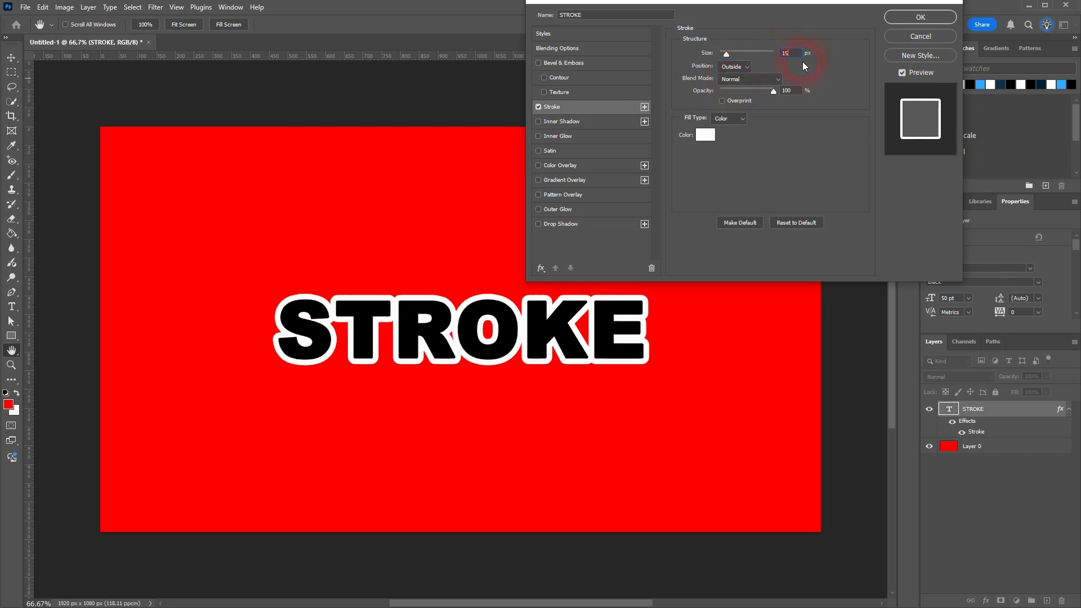
key("Up")
key("Up")
key("Up")
key("Up")
key("Up")
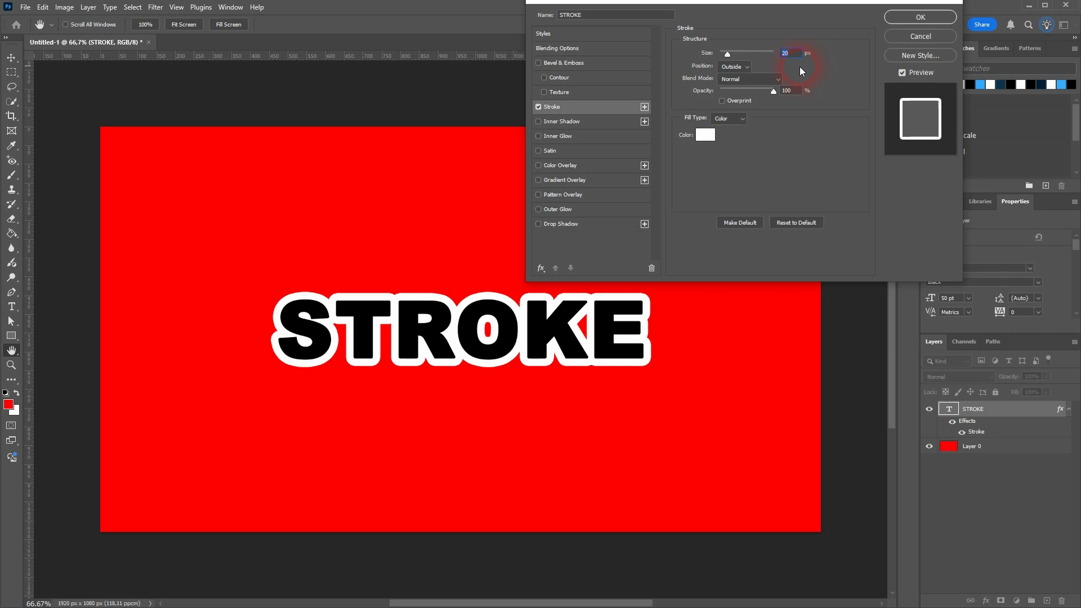
Try the Center and Inside positions for the white stroke and return it to Outside
left_click(735, 68)
left_click(736, 97)
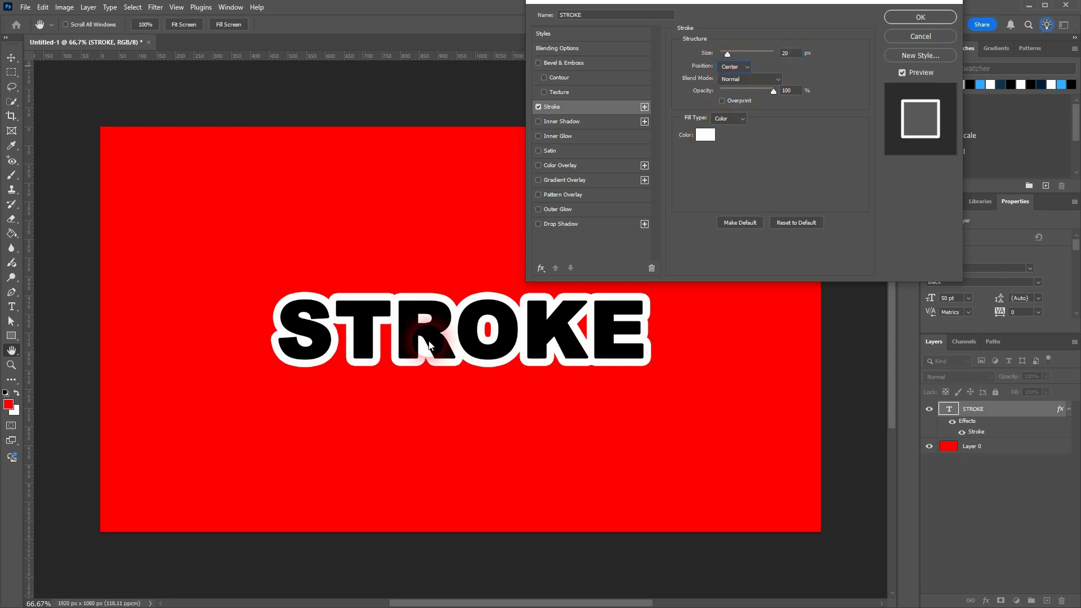
left_click(730, 68)
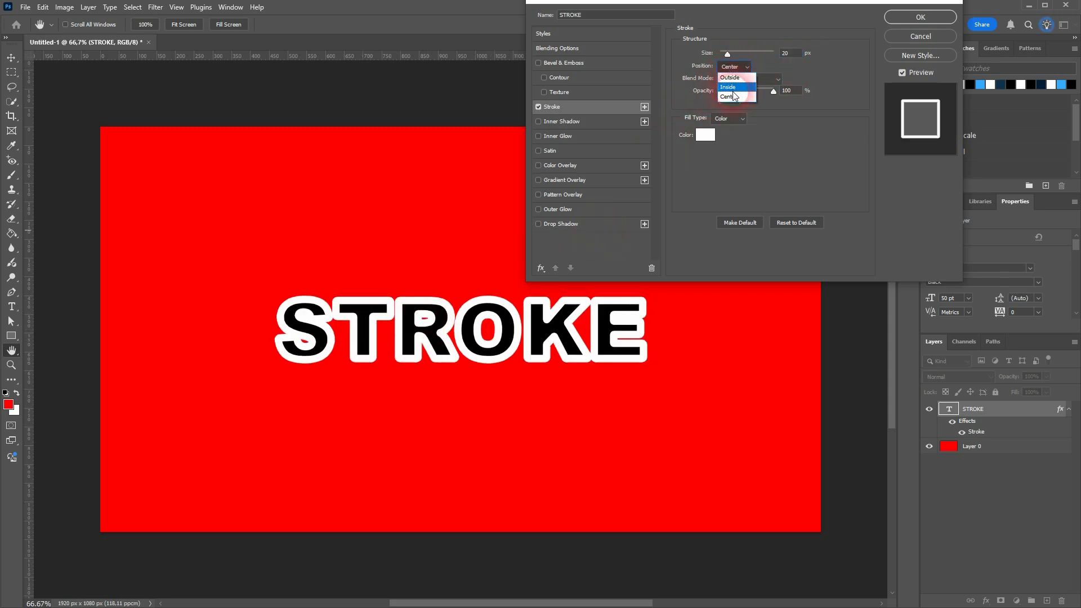
left_click(732, 88)
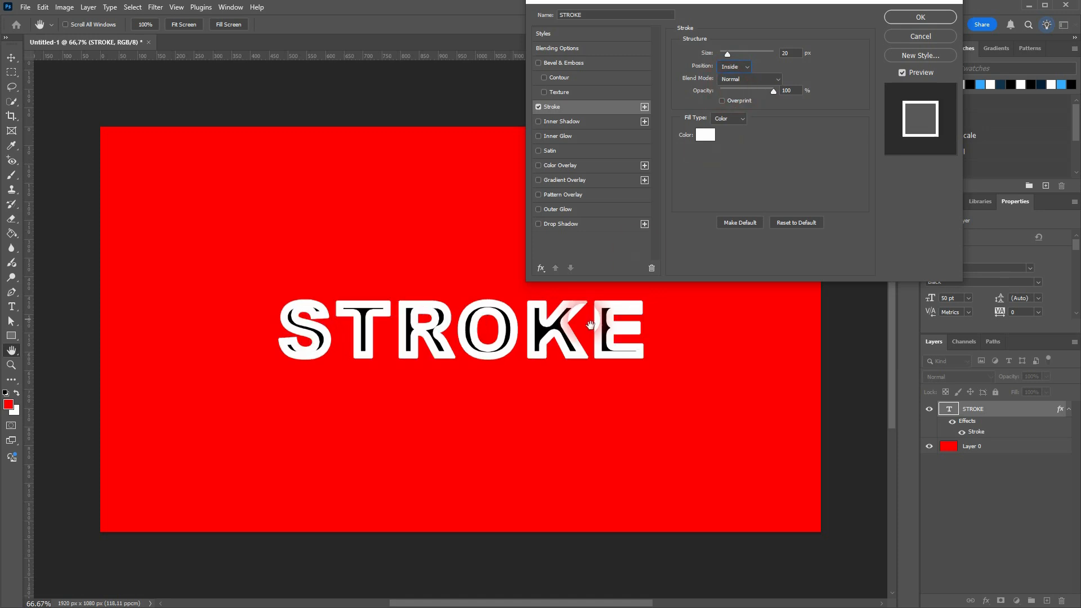
left_click(732, 67)
left_click(736, 77)
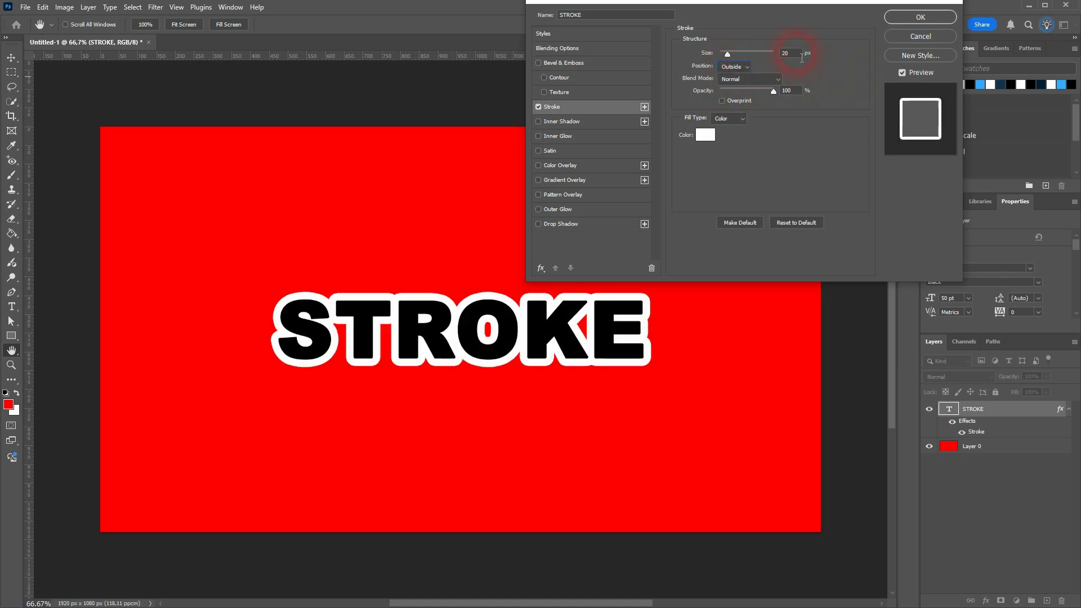
Try a stroke size of 10 px and set it back to 20 px
left_click(785, 53)
type("10")
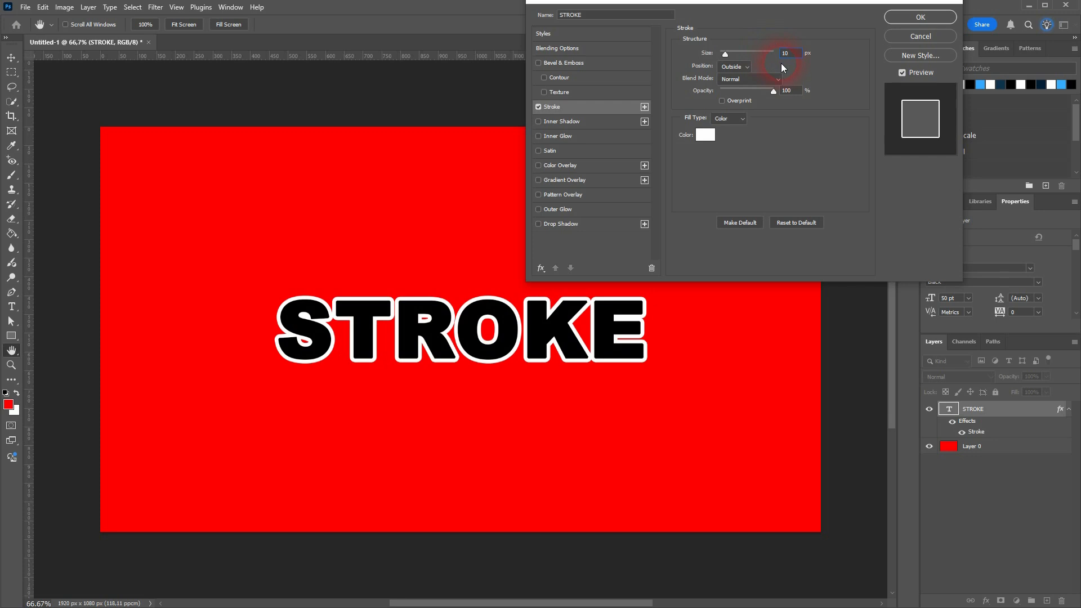
type("20")
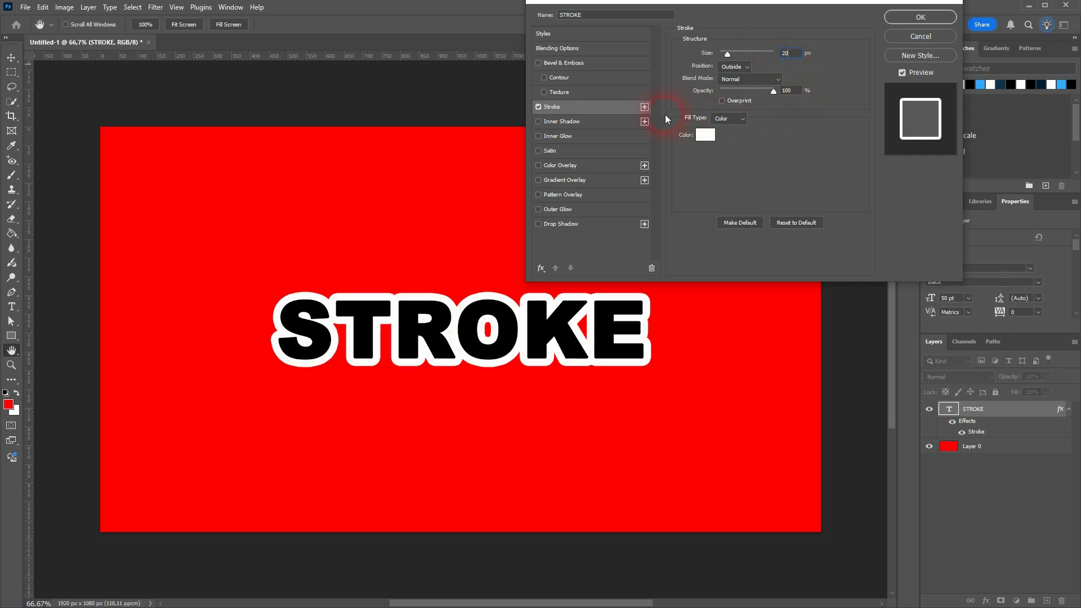
Add a second stroke to the STROKE text behind the white one, coloured black (000000) with a size of 40 px
left_click(644, 106)
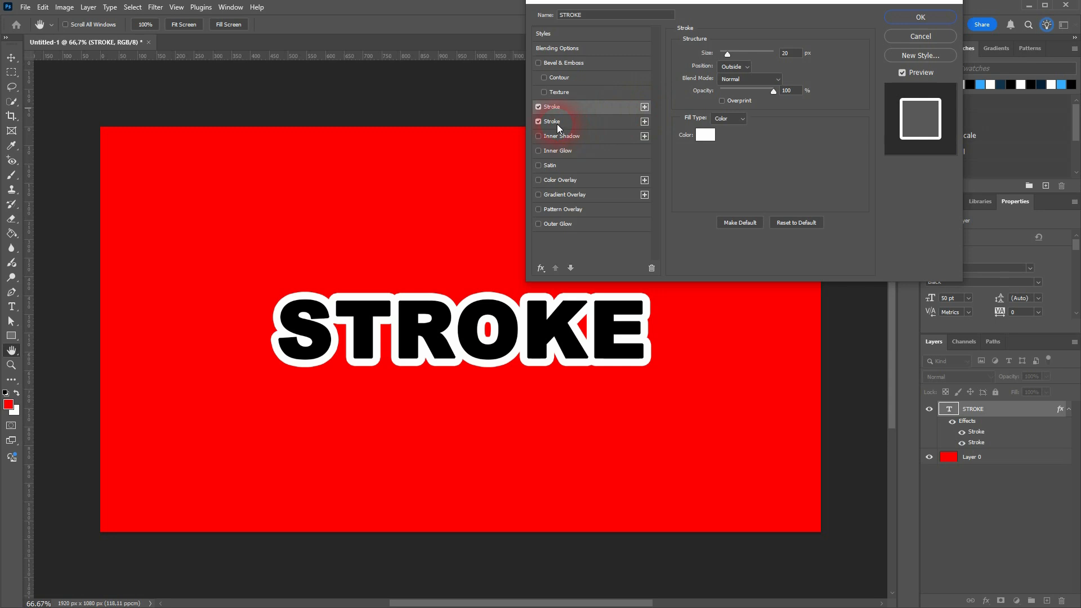
left_click(570, 123)
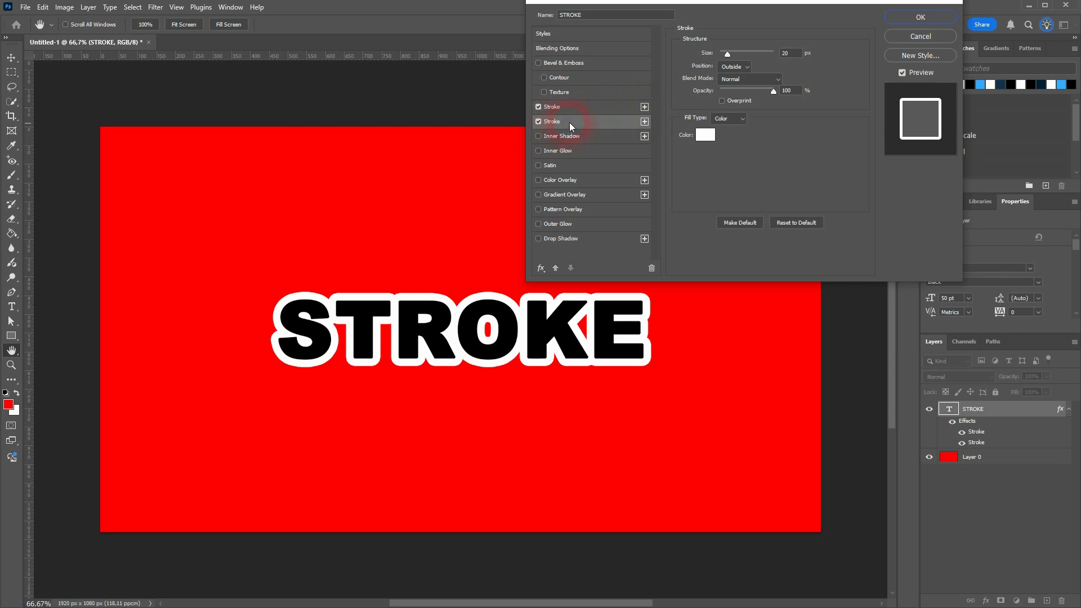
left_click(706, 136)
left_click_drag(727, 316, 630, 458)
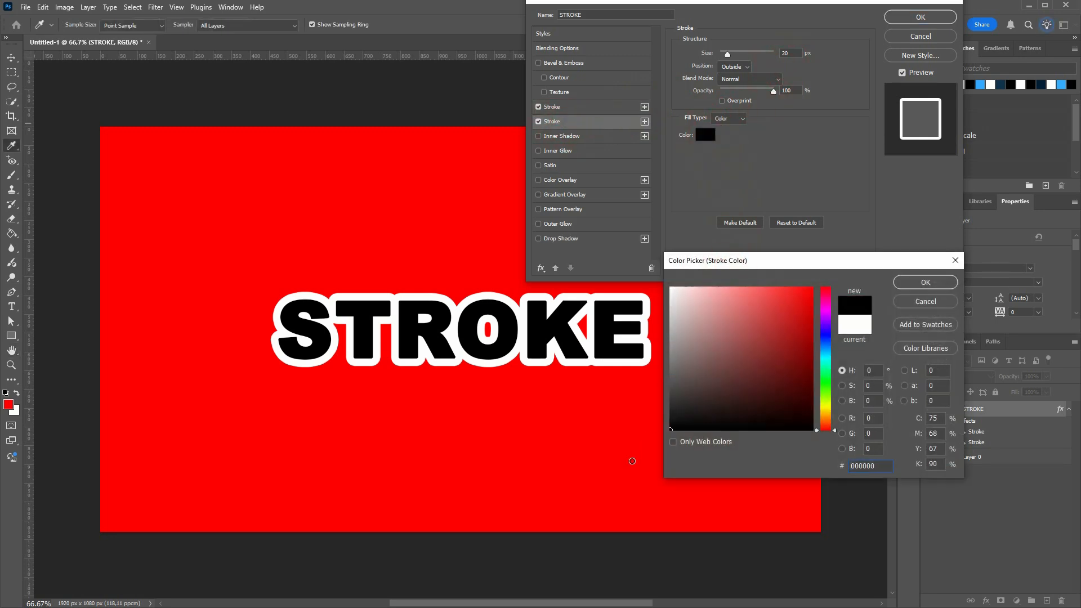
left_click(926, 282)
left_click_drag(798, 53, 775, 52)
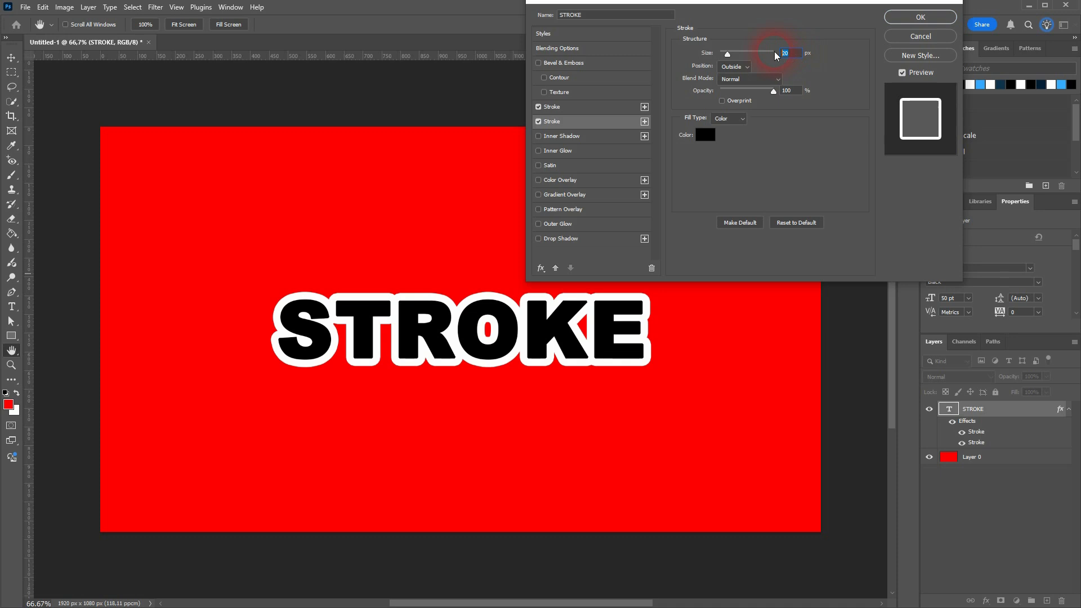
type("40")
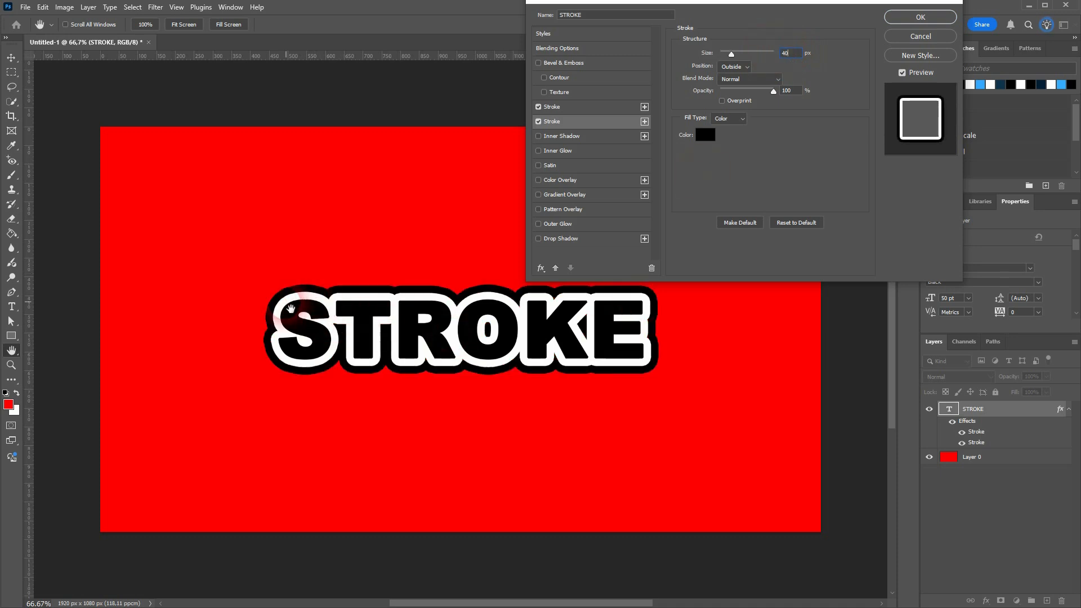
Add a third stroke to the text, coloured white (ffffff) with a size of 60 px
left_click(644, 121)
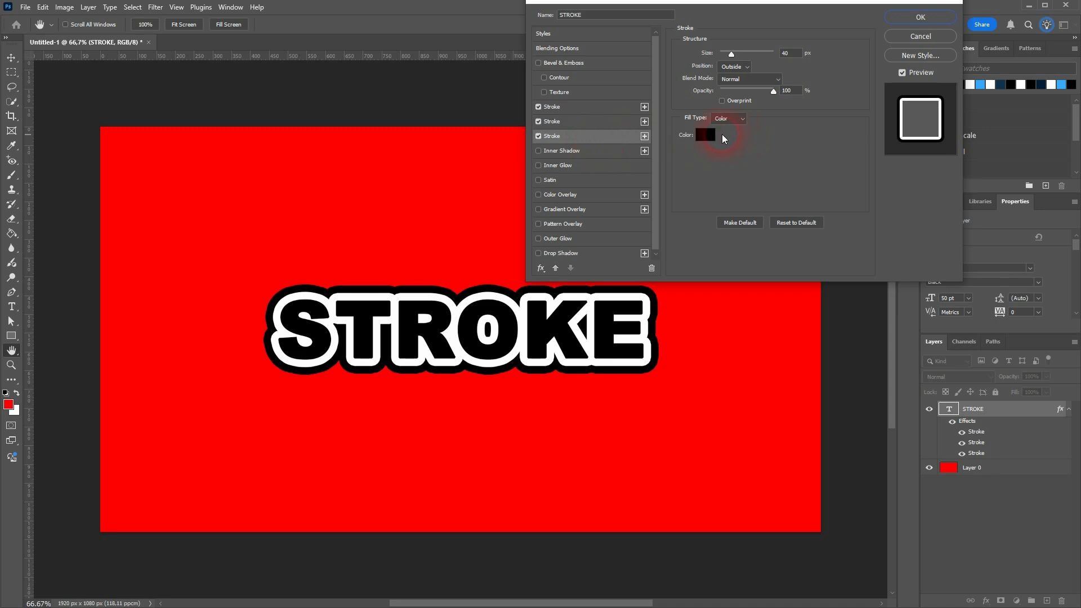
left_click(704, 137)
mouse_move(718, 312)
left_mouse_down()
mouse_move(698, 315)
mouse_move(671, 288)
left_mouse_up()
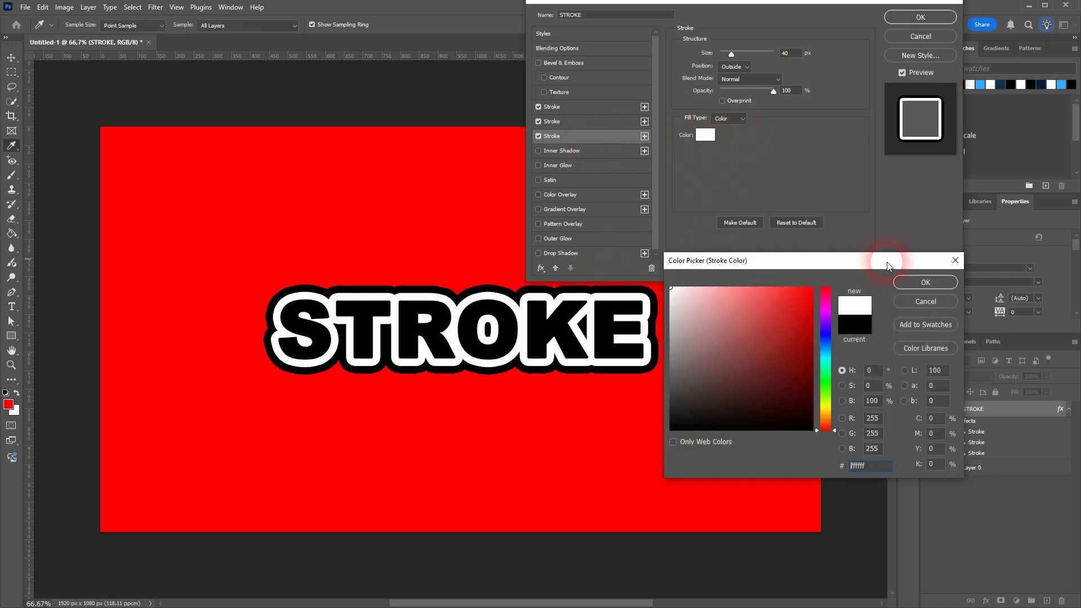
left_click(939, 283)
left_click(792, 54)
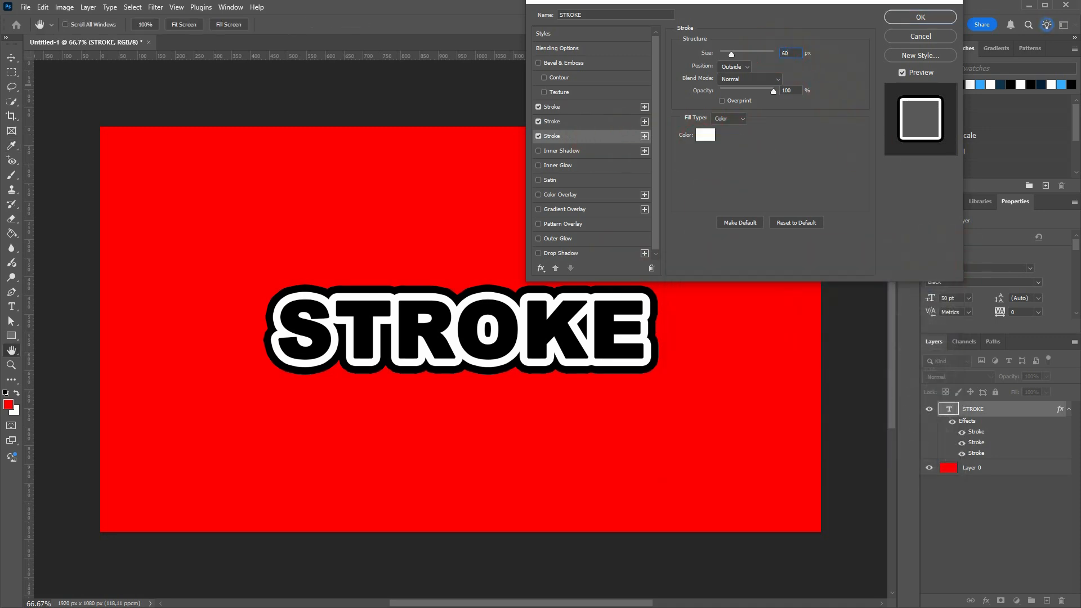
Add a fourth stroke below the third, coloured black with a size of 80 px
left_click(644, 136)
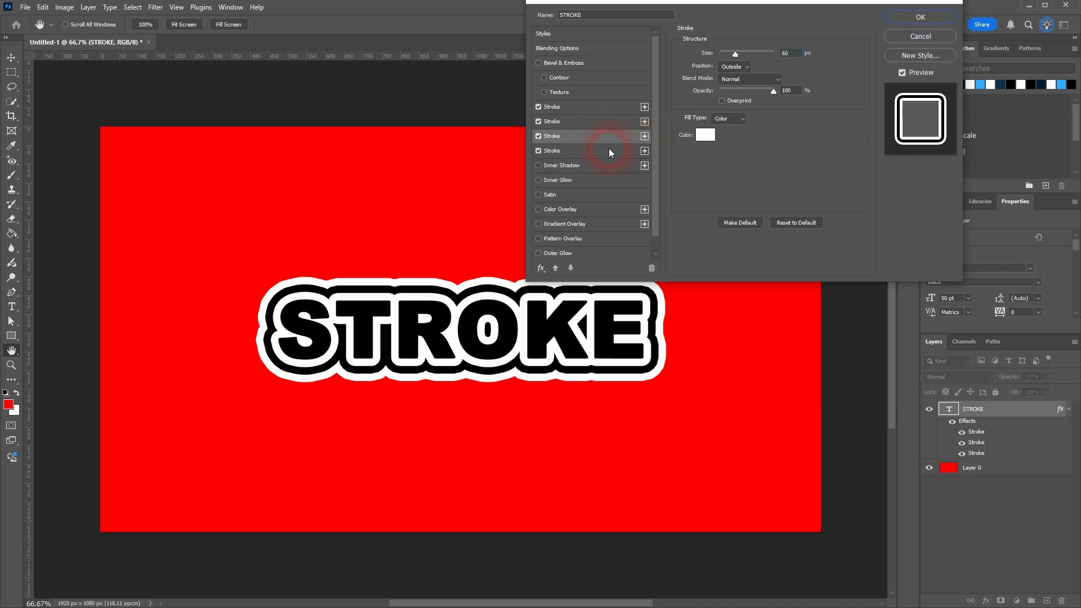
left_click(595, 151)
left_click(709, 135)
left_click_drag(705, 326, 668, 433)
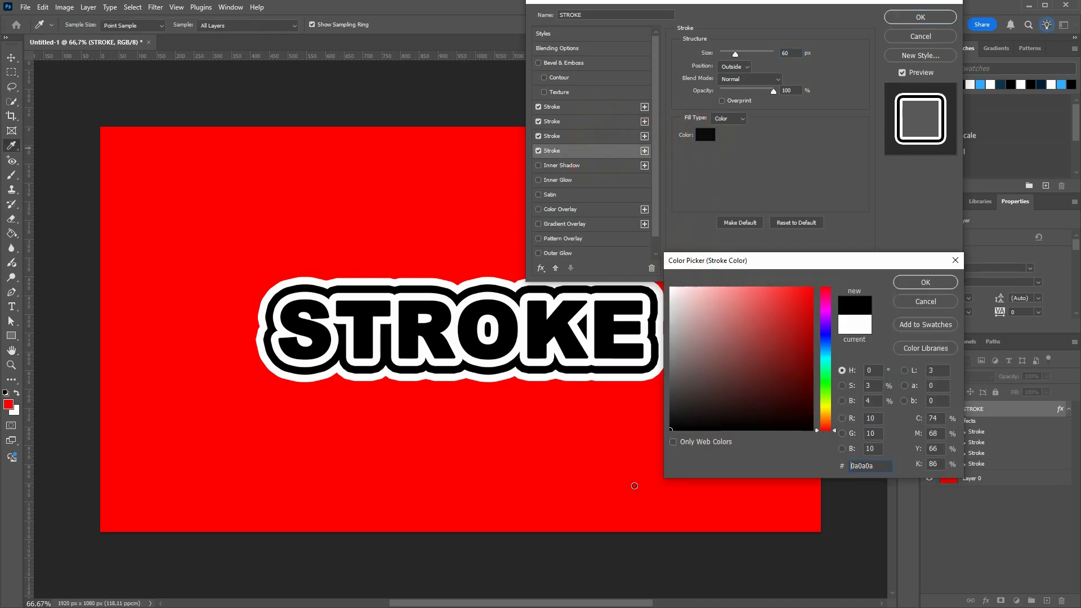
left_click(916, 287)
left_click(799, 55)
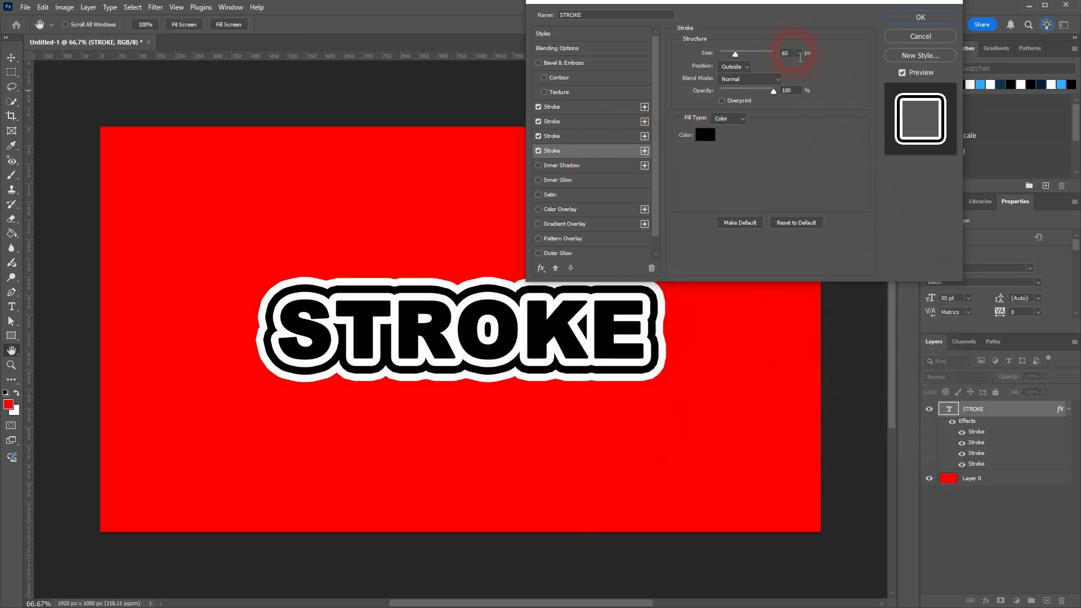
type("80")
left_click(722, 86)
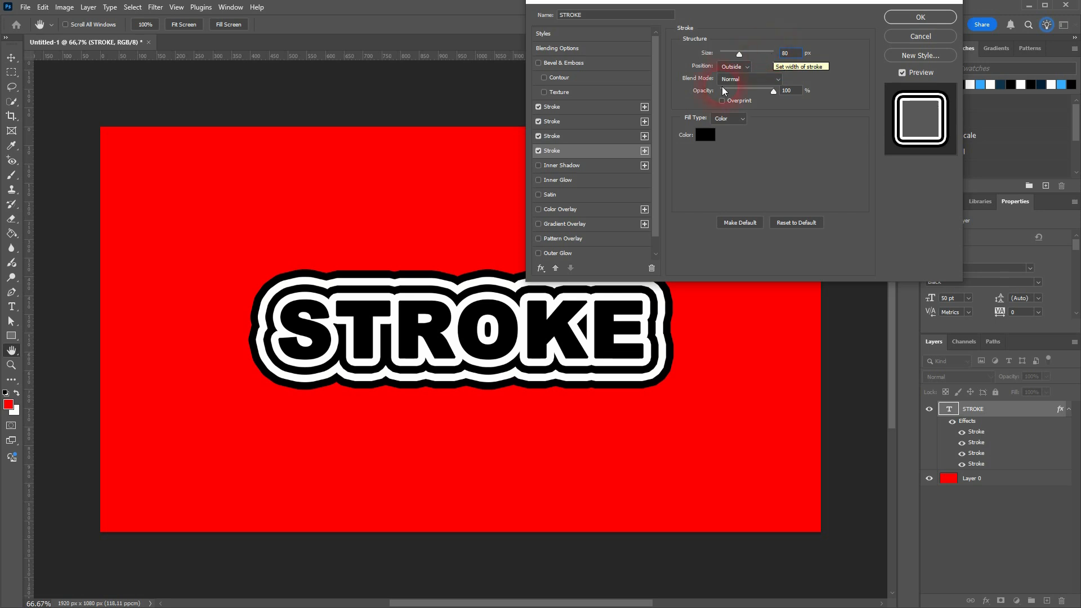
Add a fifth stroke with a size of 100 px and colour it white
left_click(644, 151)
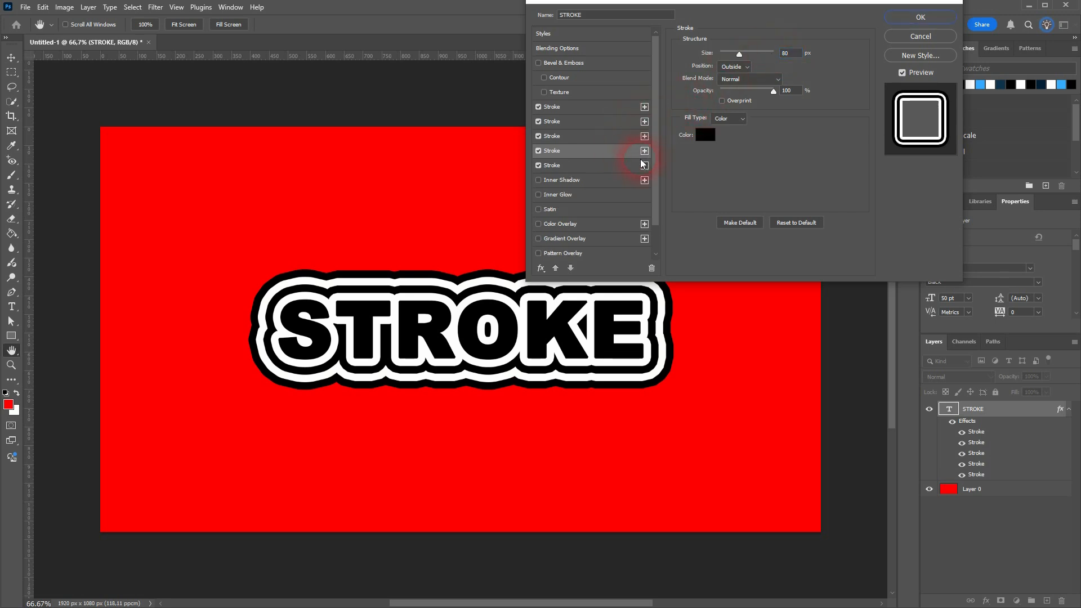
left_click(583, 167)
left_click_drag(799, 57, 766, 58)
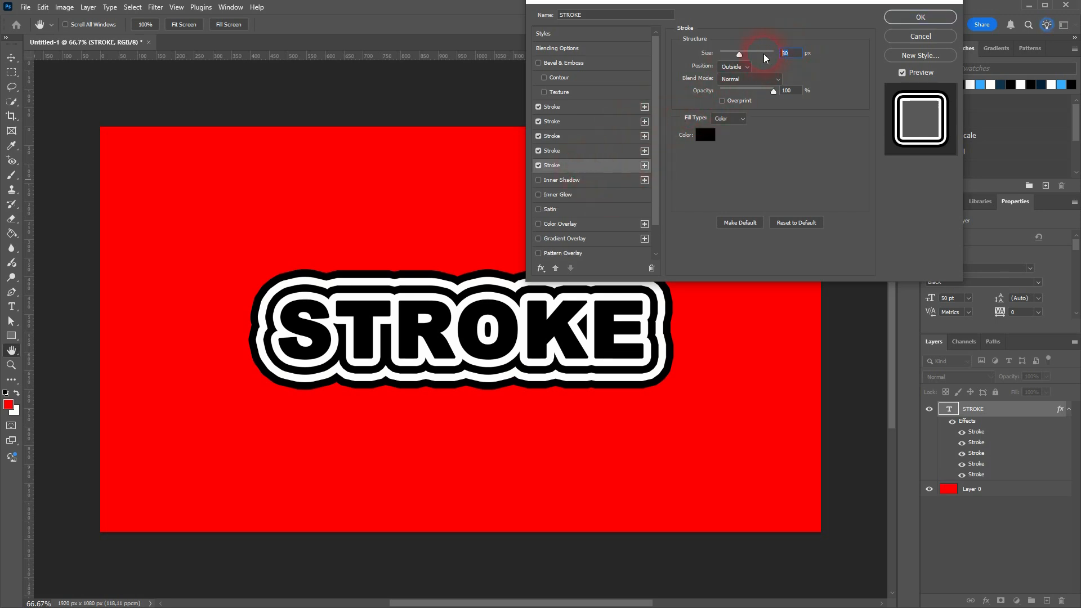
type("100")
left_click(705, 135)
left_click_drag(733, 333, 655, 288)
left_click(928, 281)
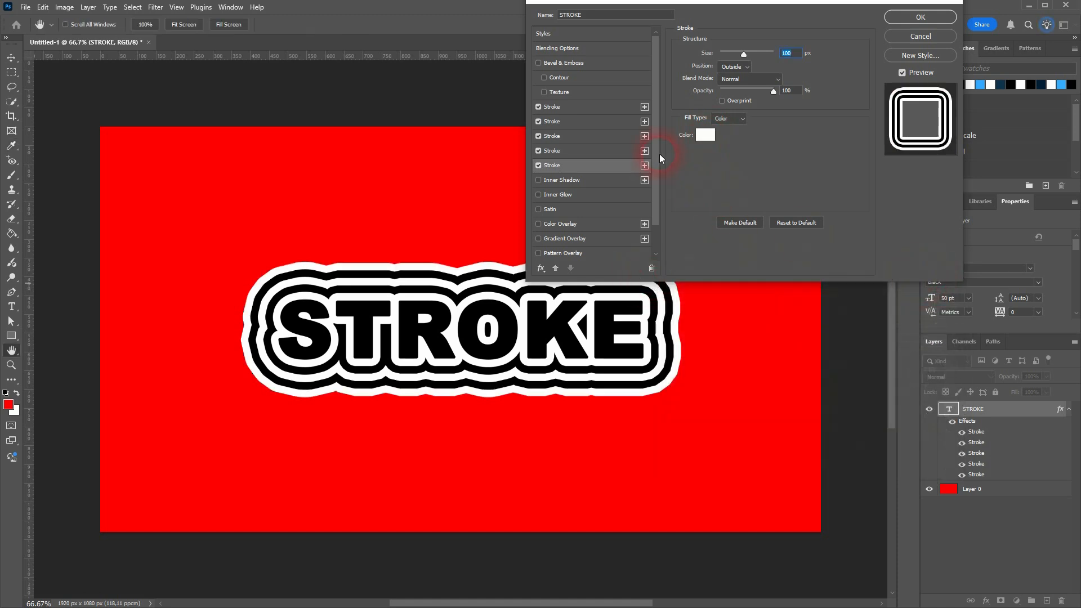
Add a sixth stroke, coloured black (000000) with a size of 120 px
left_click(645, 165)
left_click(601, 180)
left_click(710, 135)
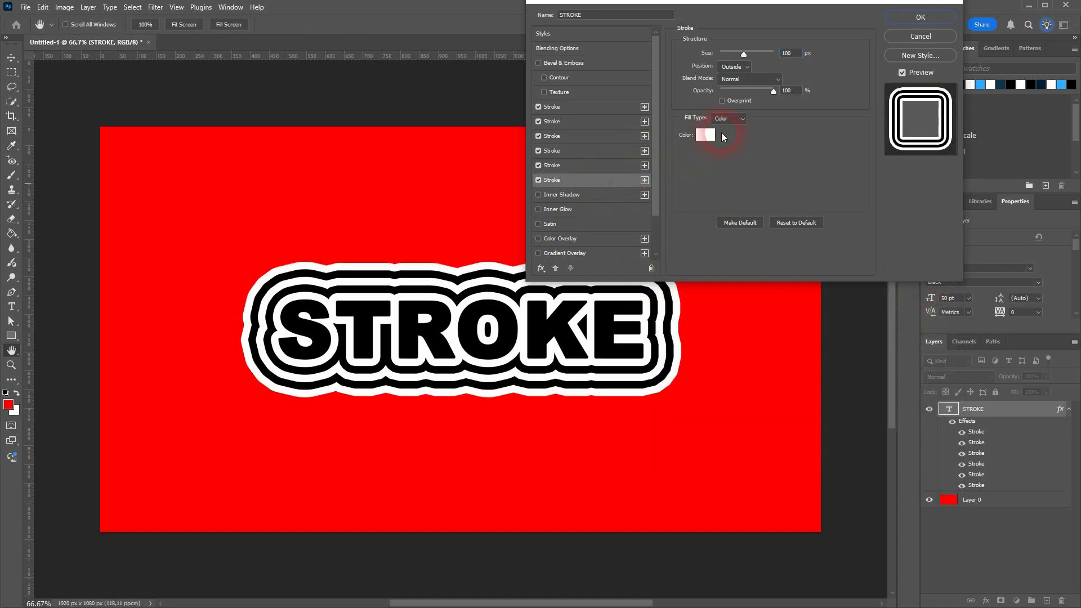
left_click_drag(721, 338, 663, 433)
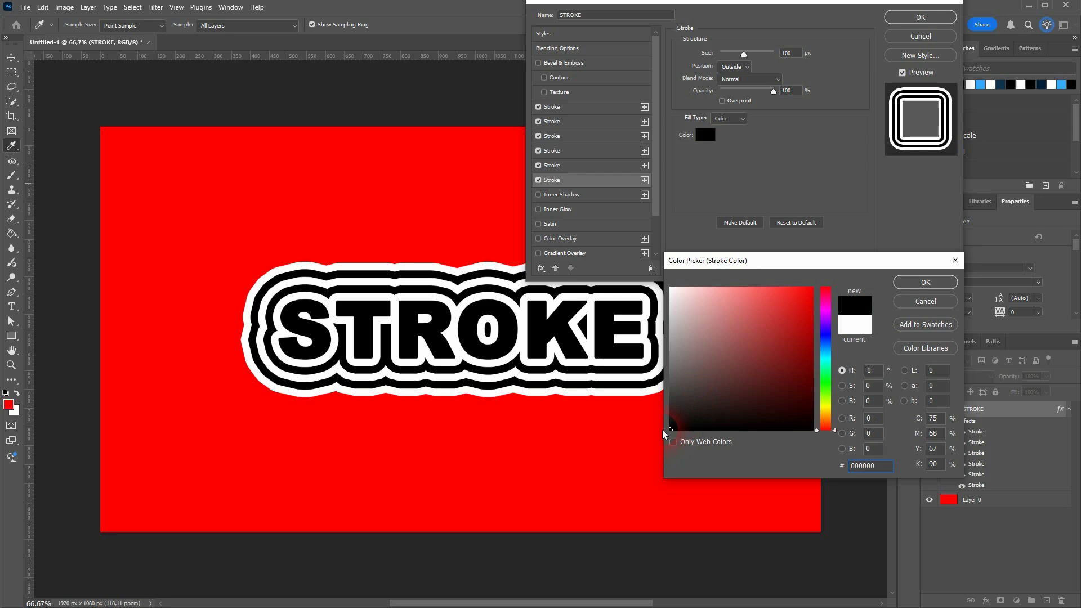
left_click(932, 278)
double_click(791, 53)
type("1")
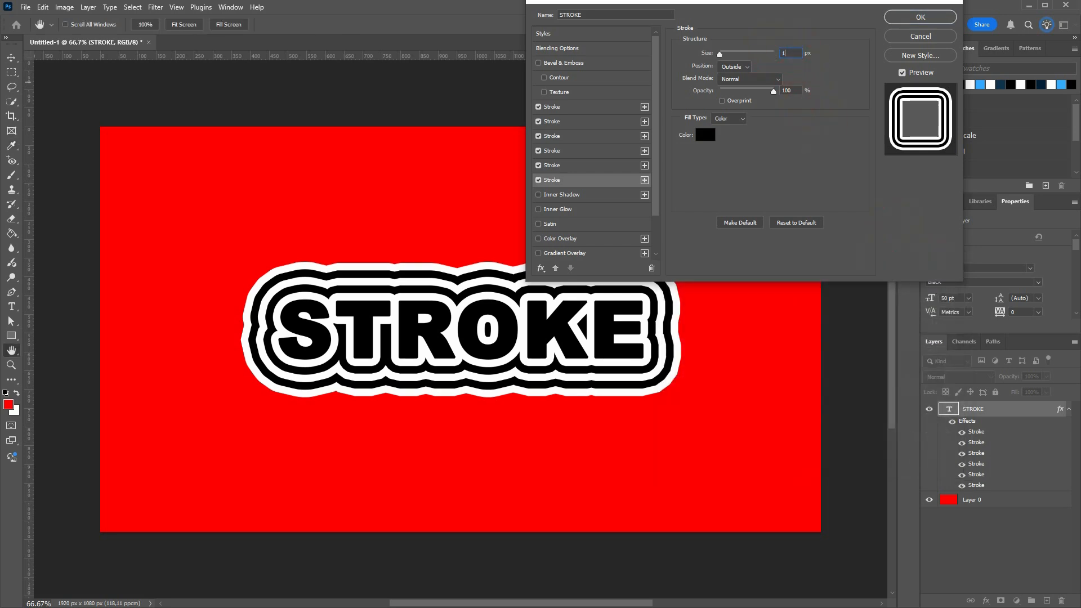
type("20")
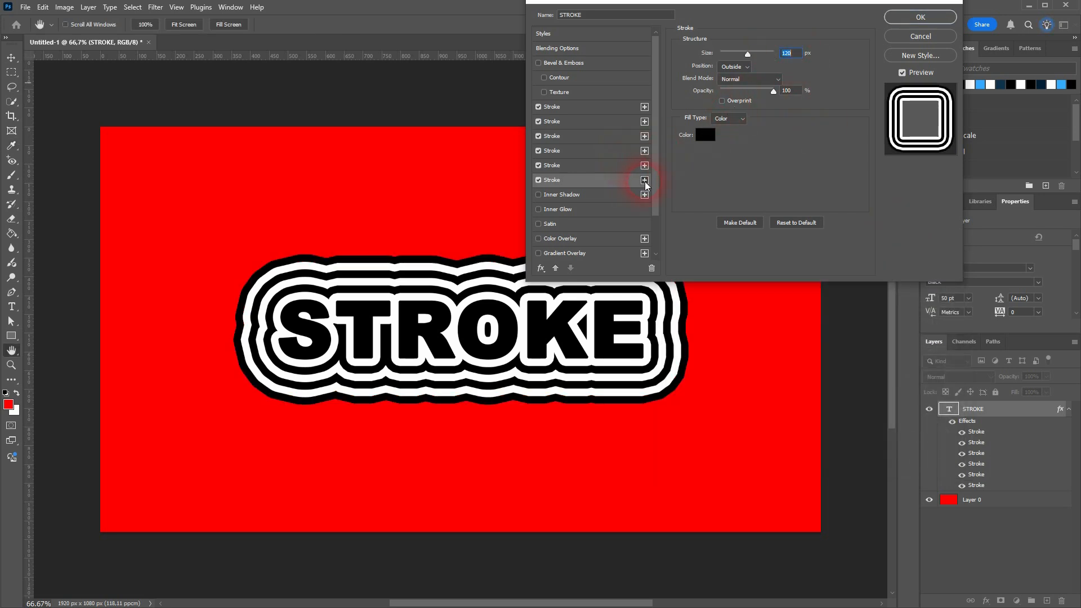
Add a seventh stroke, coloured white (ffffff) with a size of 140 px
left_click(645, 180)
left_click(704, 136)
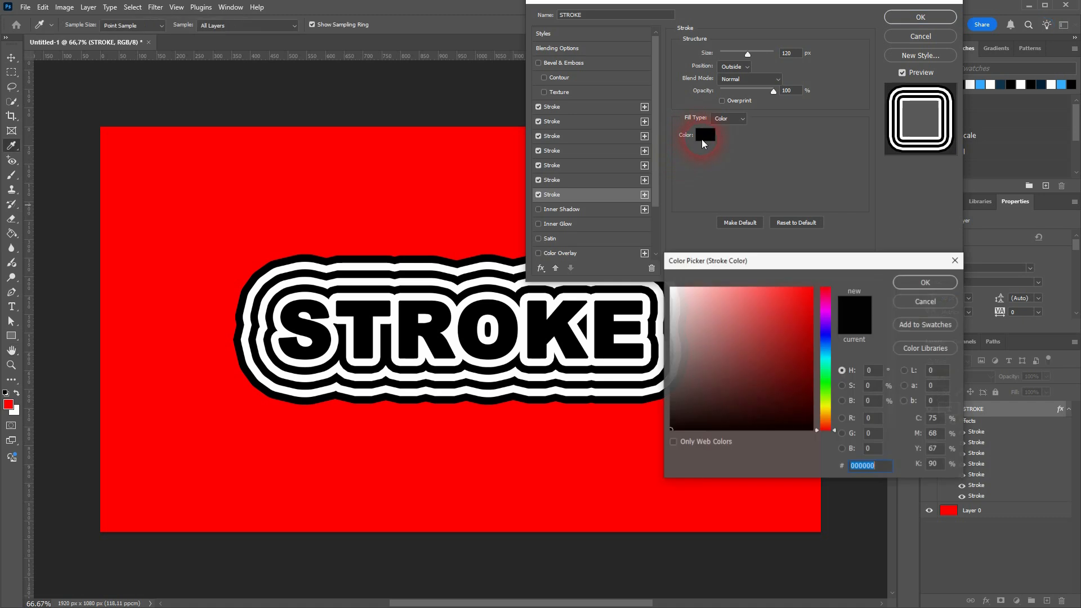
left_click_drag(733, 323, 628, 281)
left_click(935, 281)
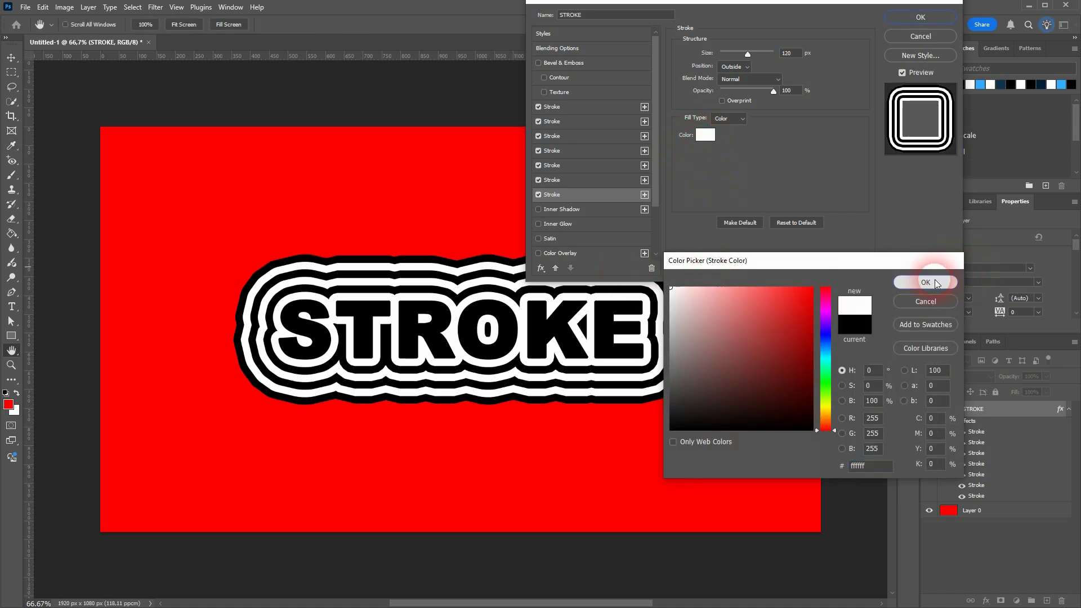
double_click(785, 53)
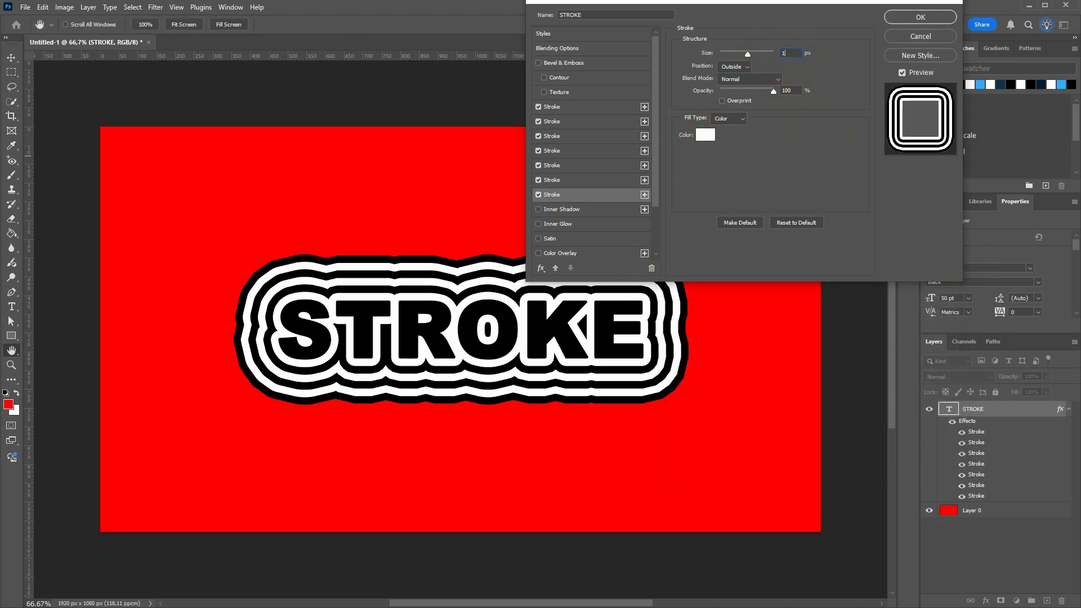
type("140")
Add an eighth stroke, coloured black with a size of 160 px
left_click(644, 195)
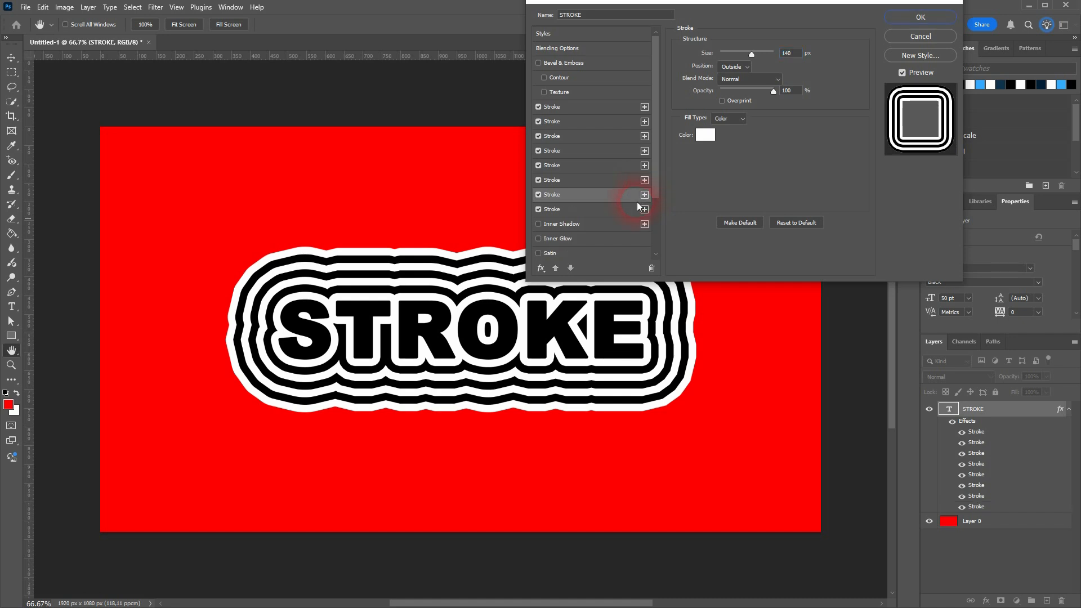
left_click(704, 138)
left_click_drag(731, 353, 668, 432)
left_click(943, 280)
left_click_drag(795, 54, 774, 54)
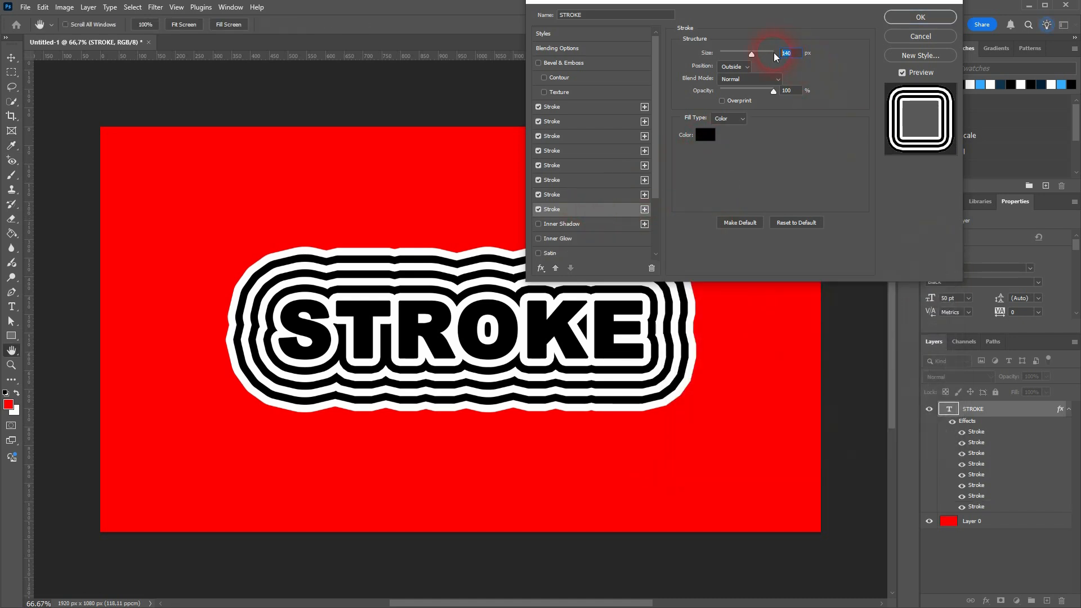
type("160")
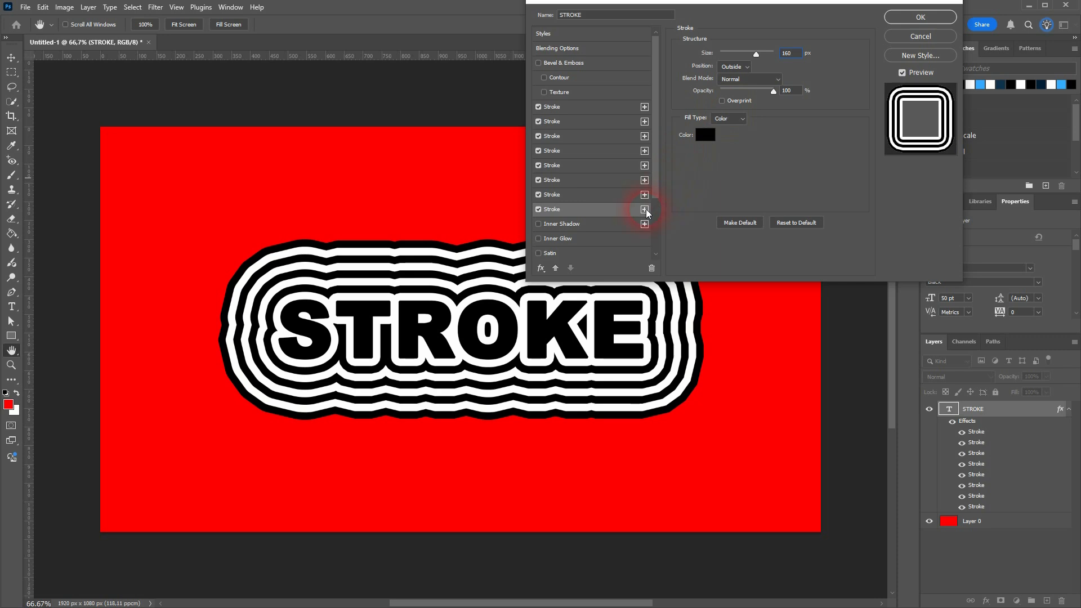
Add a ninth stroke, coloured white with a size of 180 px
left_click(645, 209)
left_click(576, 224)
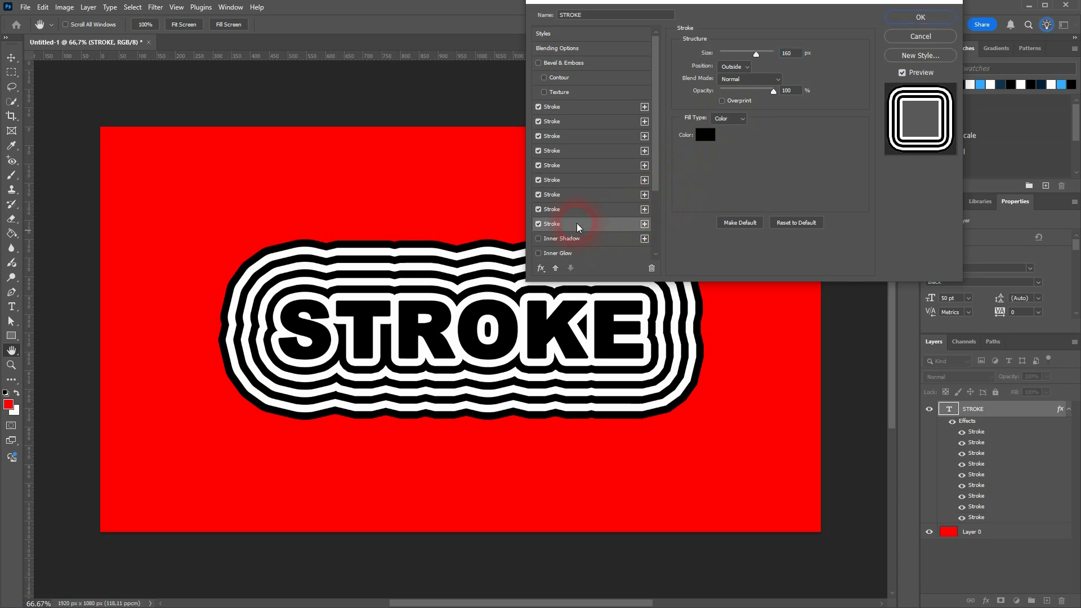
left_click(706, 135)
left_click(651, 291)
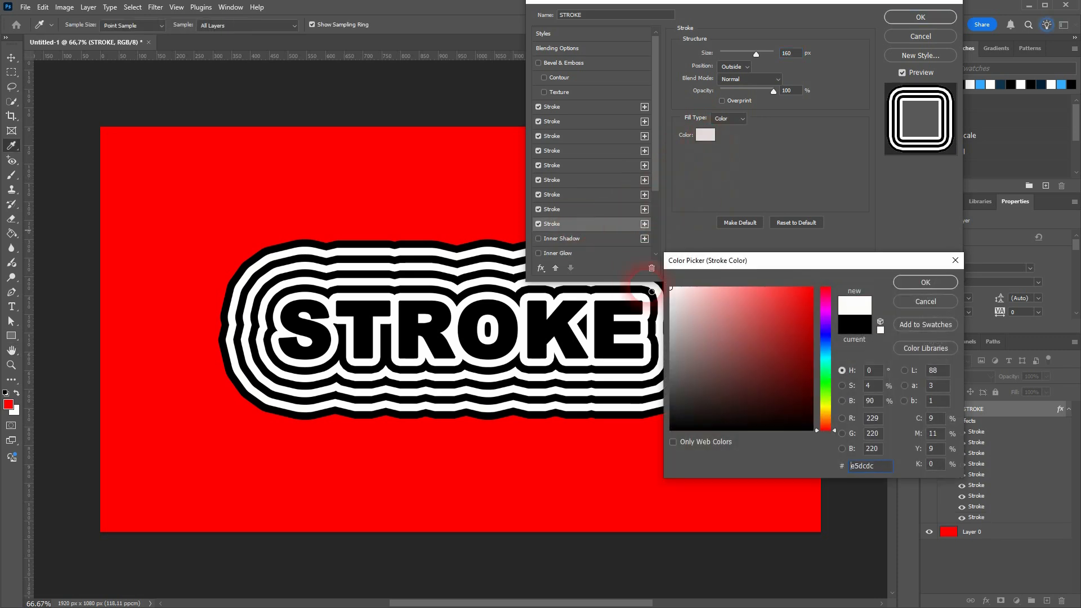
left_click(925, 282)
double_click(797, 55)
type("1")
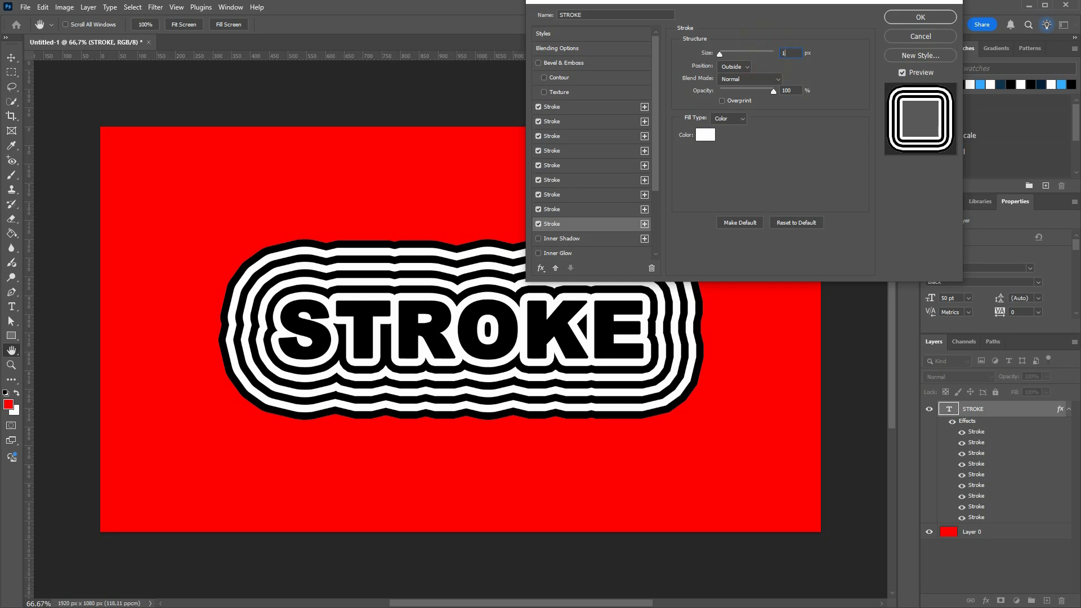
type("80")
Add a tenth stroke, coloured black (000000) with a size of 200 px, and apply the layer style to the text
left_click(645, 224)
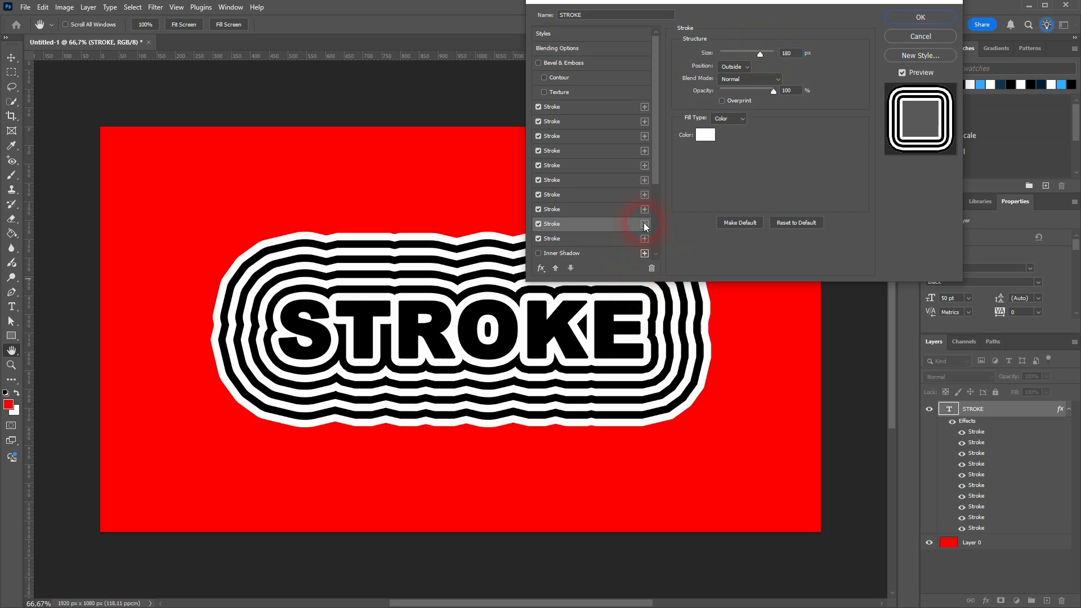
left_click(619, 238)
left_click(706, 140)
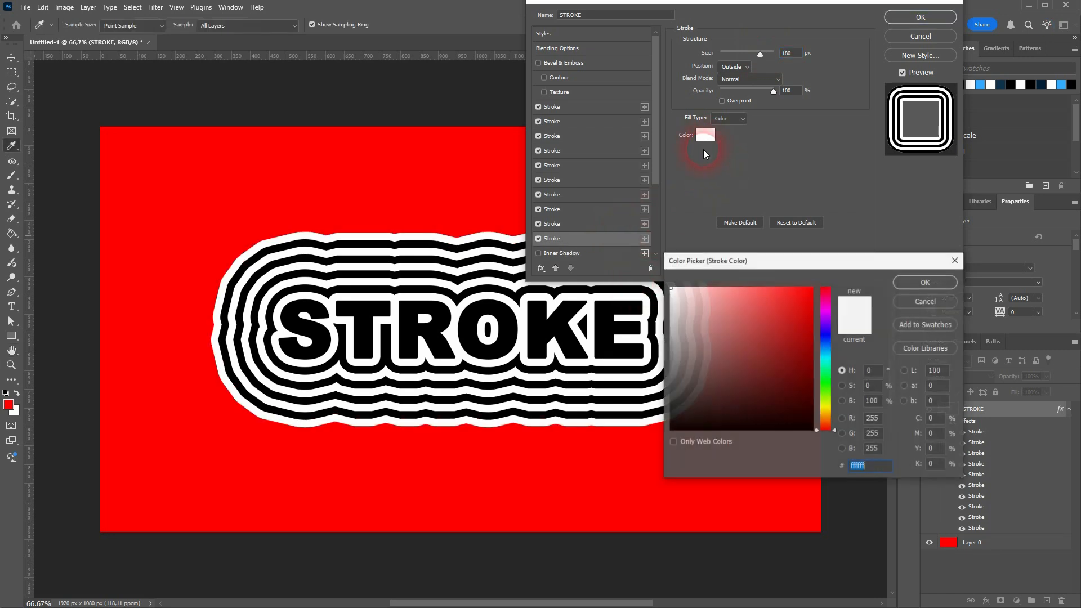
mouse_move(719, 343)
left_mouse_down()
mouse_move(719, 361)
mouse_move(644, 470)
left_mouse_up()
left_click(936, 289)
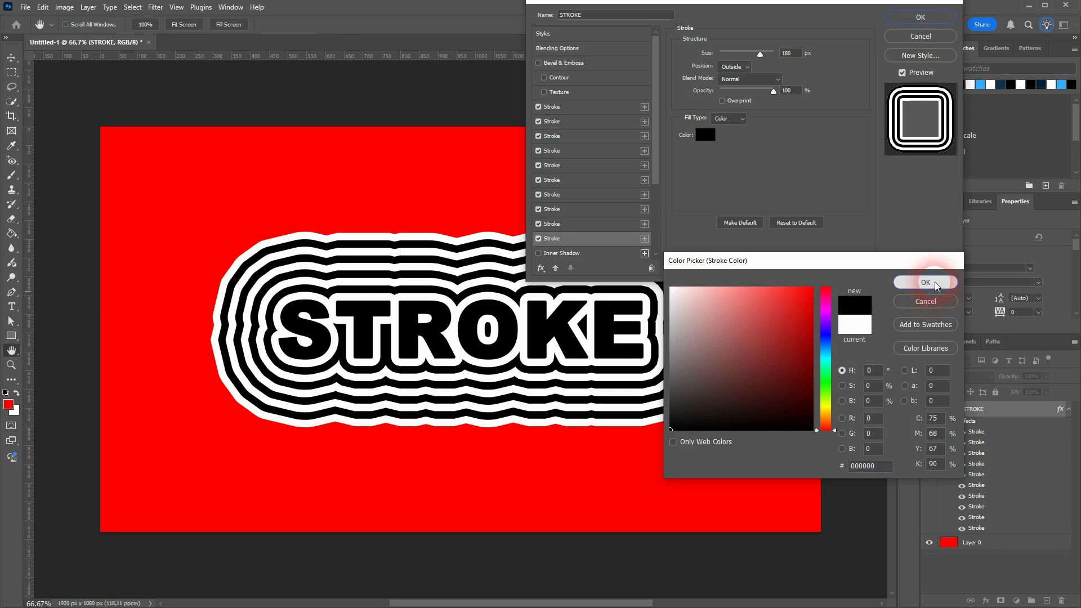
left_click(795, 53)
left_click(761, 54)
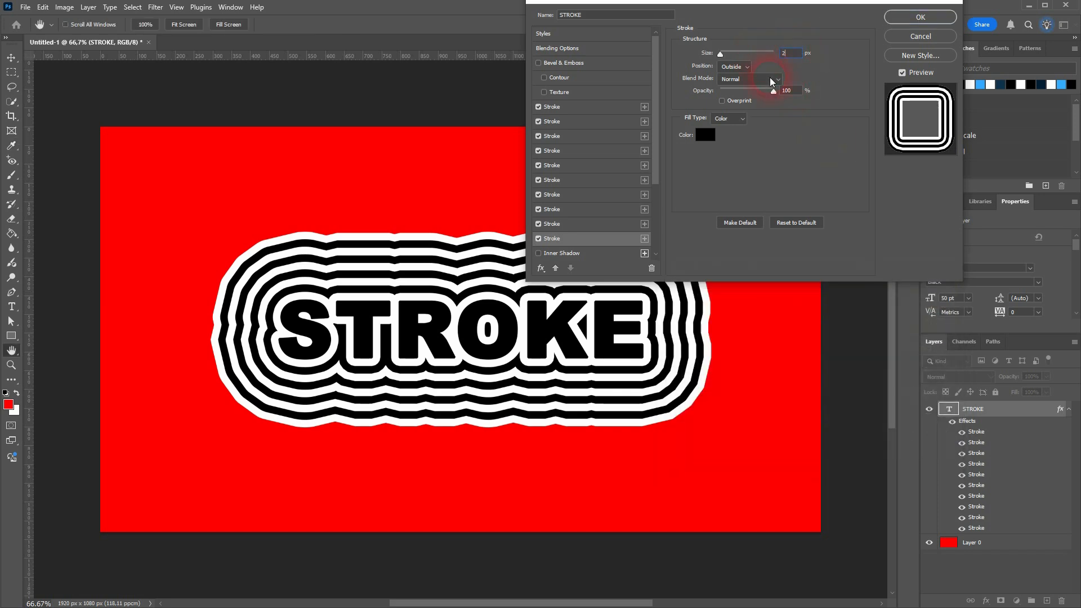
left_click(645, 239)
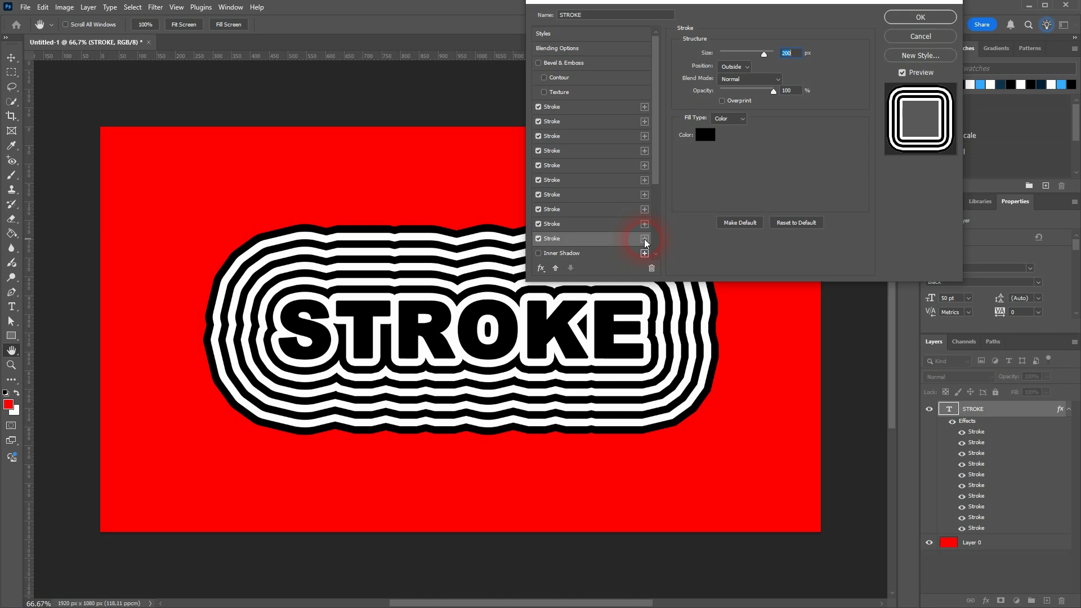
left_click(919, 19)
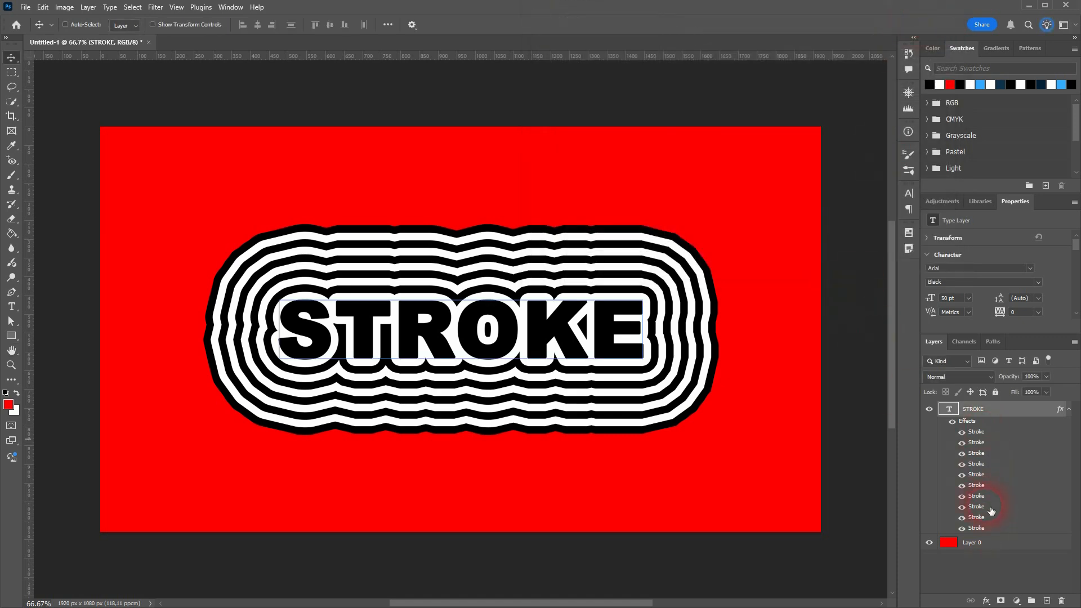
Hide all effects of the STROKE layer and show them again to compare the text with and without outlines
left_click(953, 423)
left_click(952, 421)
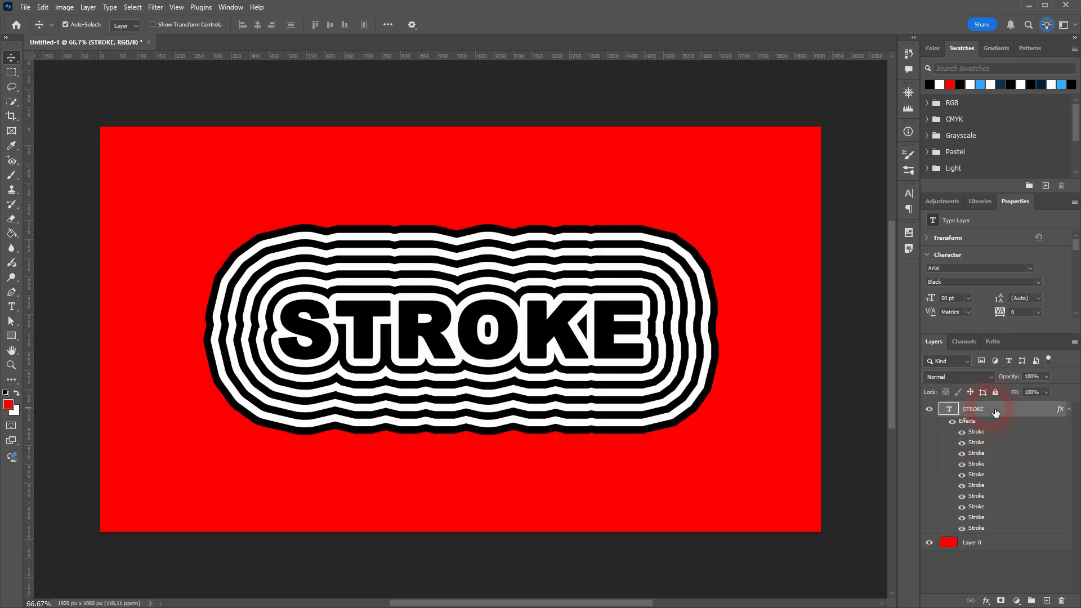
Create a new layer group and place the STROKE text layer inside it
left_click(1033, 604)
mouse_move(972, 423)
left_mouse_down()
mouse_move(978, 431)
mouse_move(950, 415)
mouse_move(977, 428)
mouse_move(968, 411)
left_mouse_up()
left_click(943, 409)
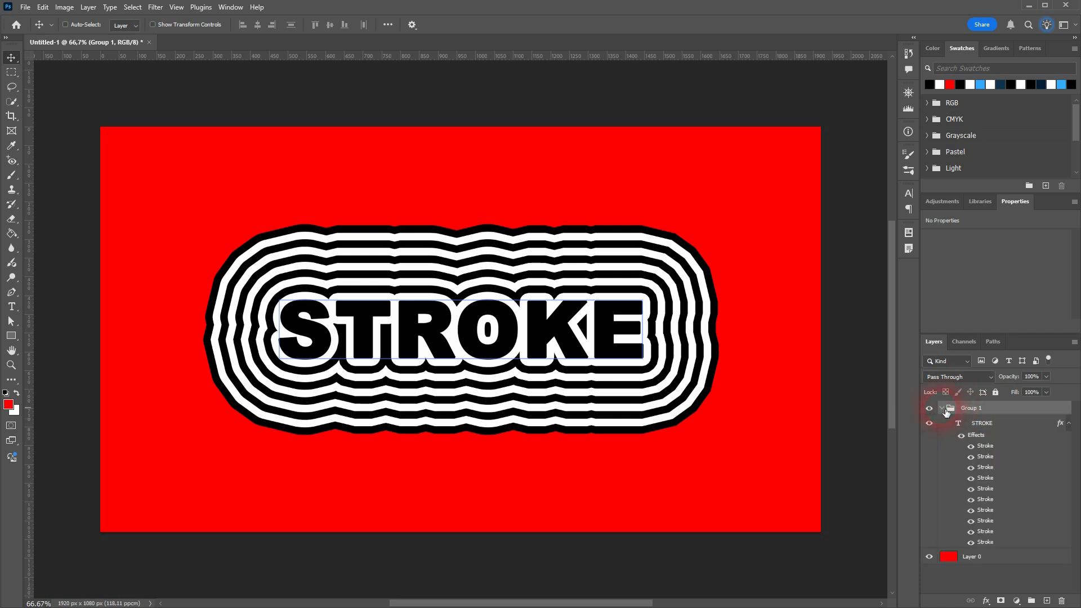
Copy the layer style of the STROKE text layer and paste it onto Group 1
left_click(991, 424)
right_click(1029, 423)
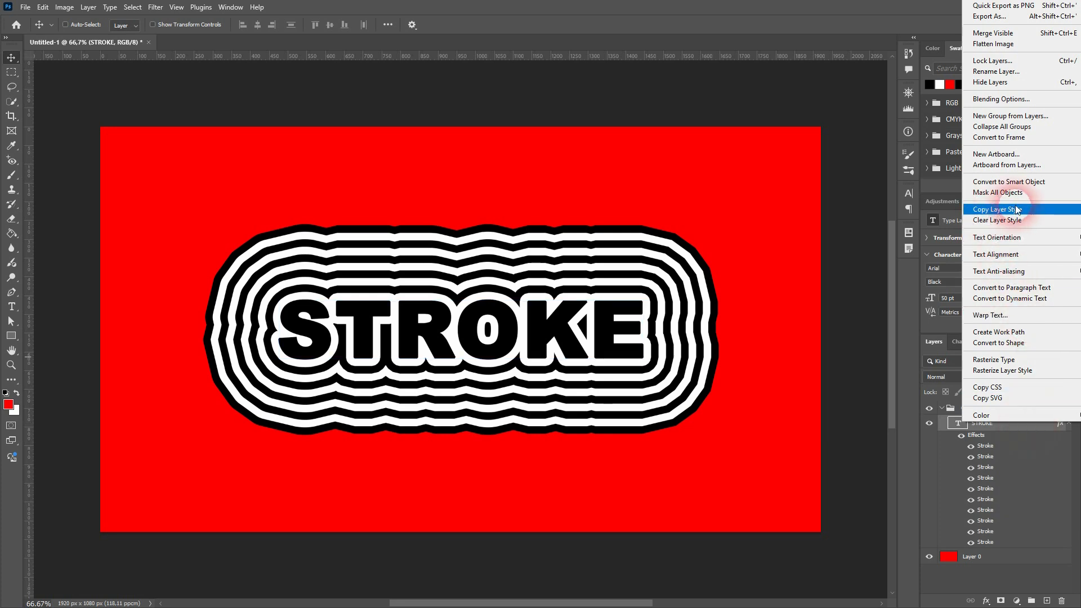
left_click(1017, 210)
left_click(1014, 409)
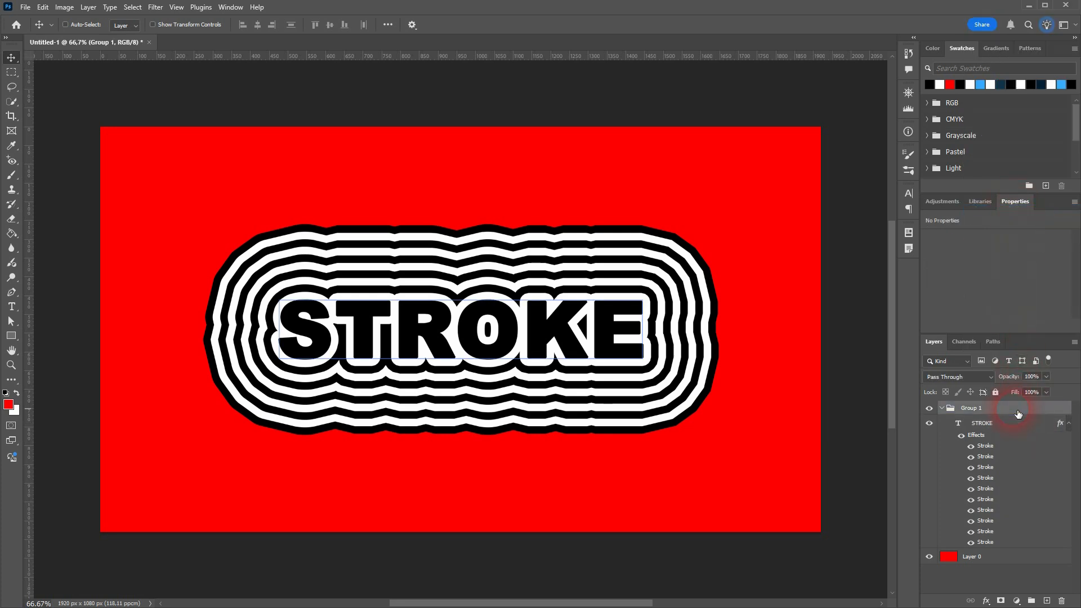
right_click(1013, 409)
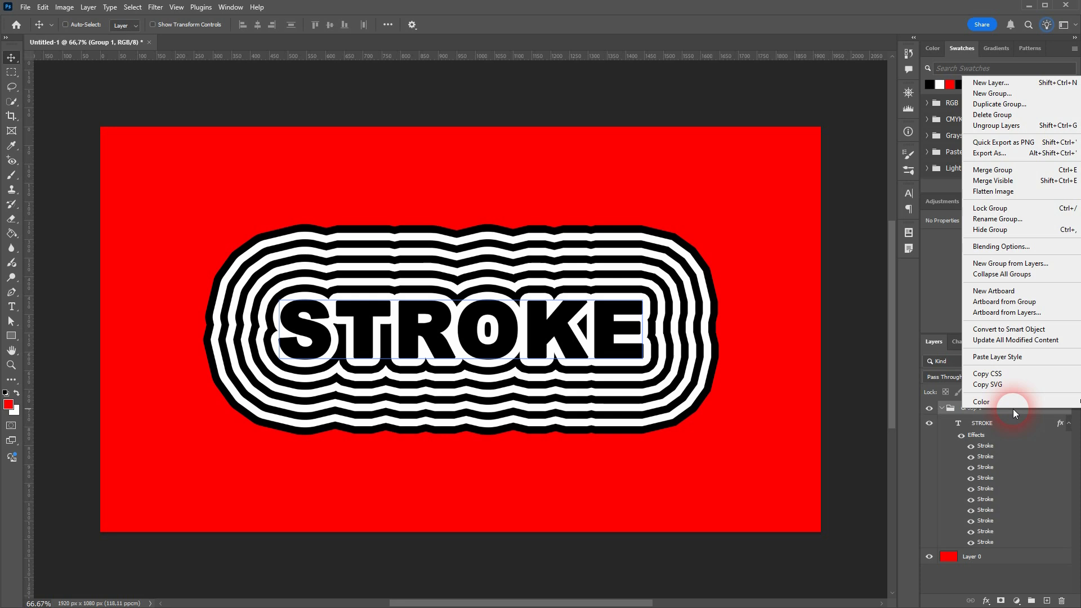
left_click(1038, 356)
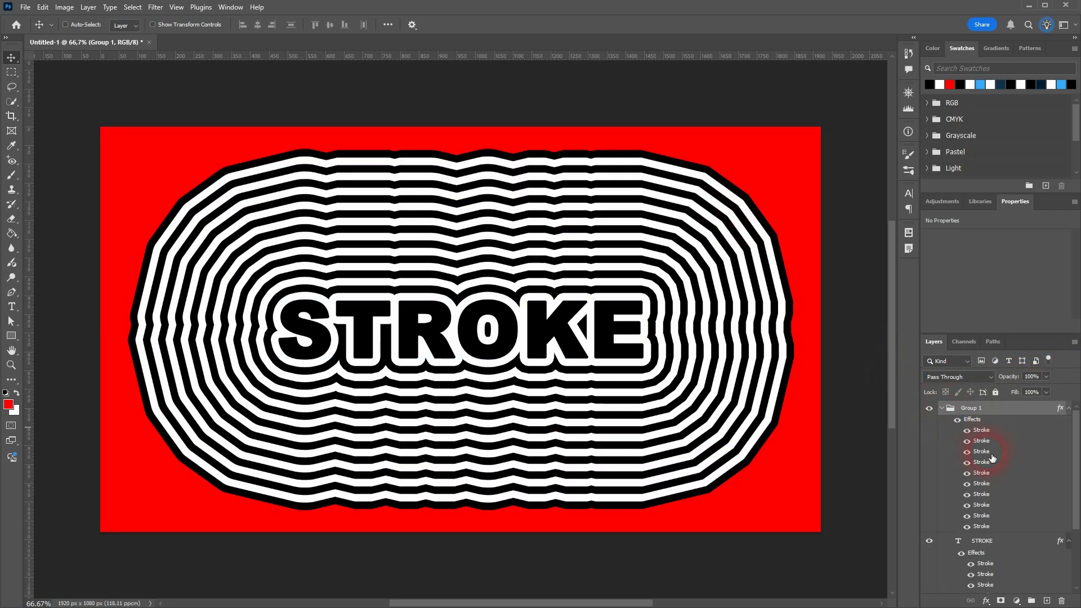
Collapse Group 1 and nest it inside a second new layer group
left_click(942, 408)
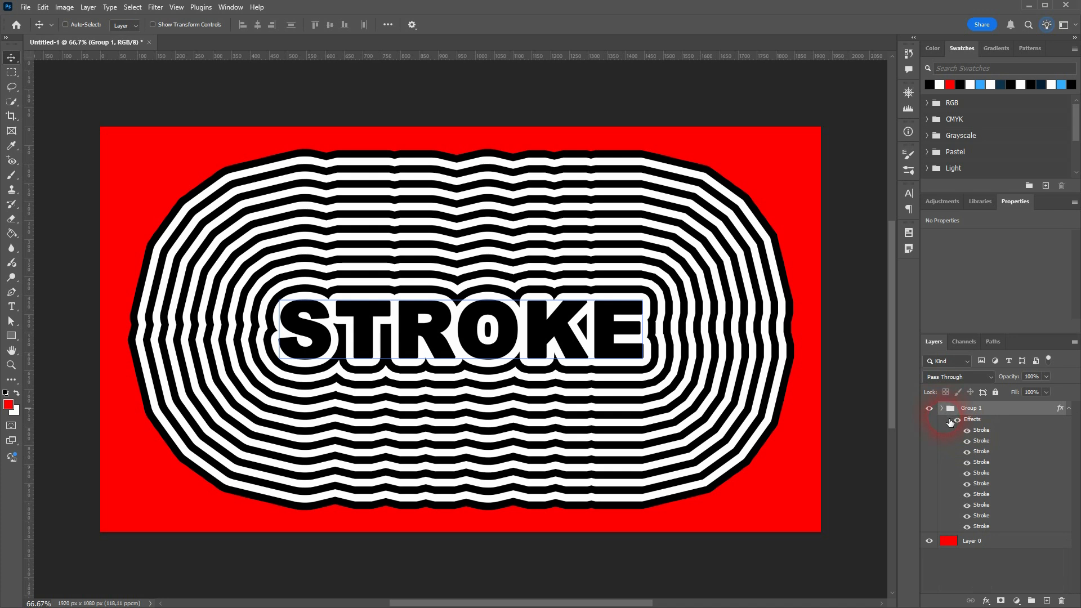
left_click(1032, 568)
left_click(1031, 601)
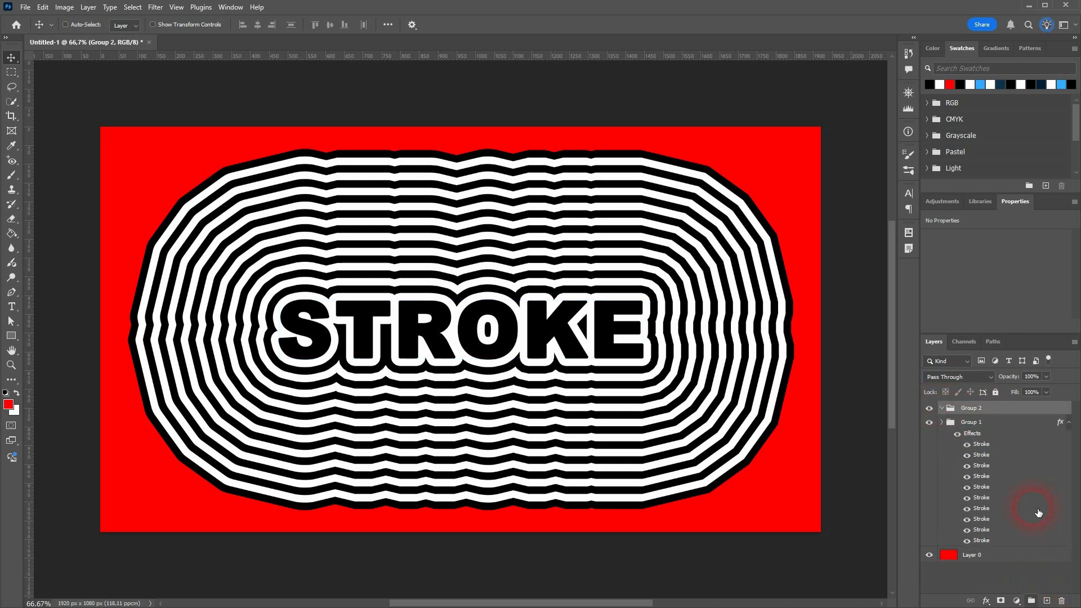
mouse_move(974, 428)
left_mouse_down()
mouse_move(973, 416)
mouse_move(983, 426)
left_mouse_up()
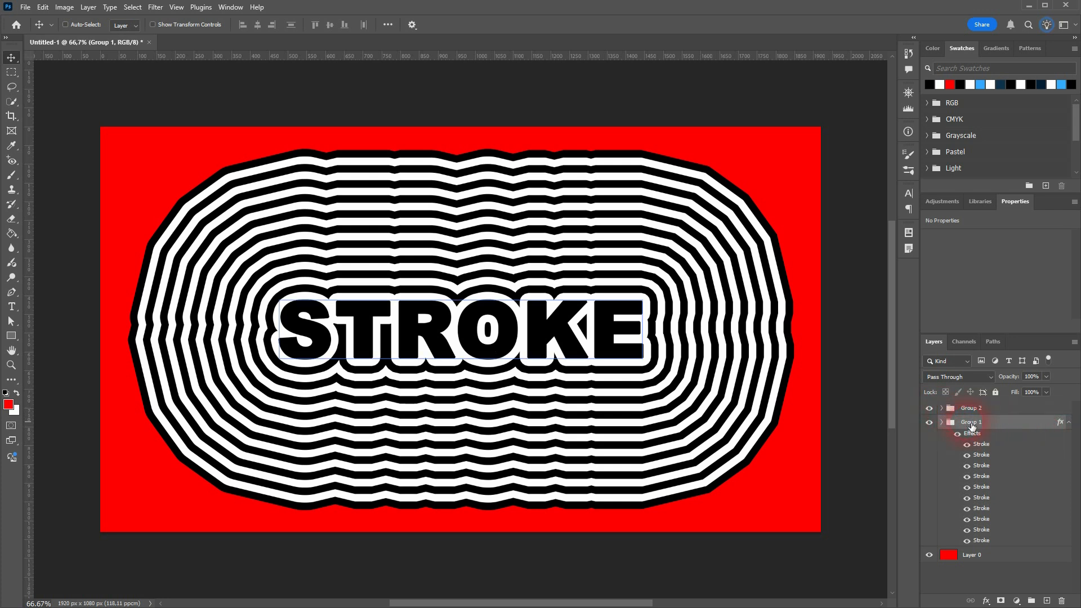
left_click_drag(962, 418, 976, 417)
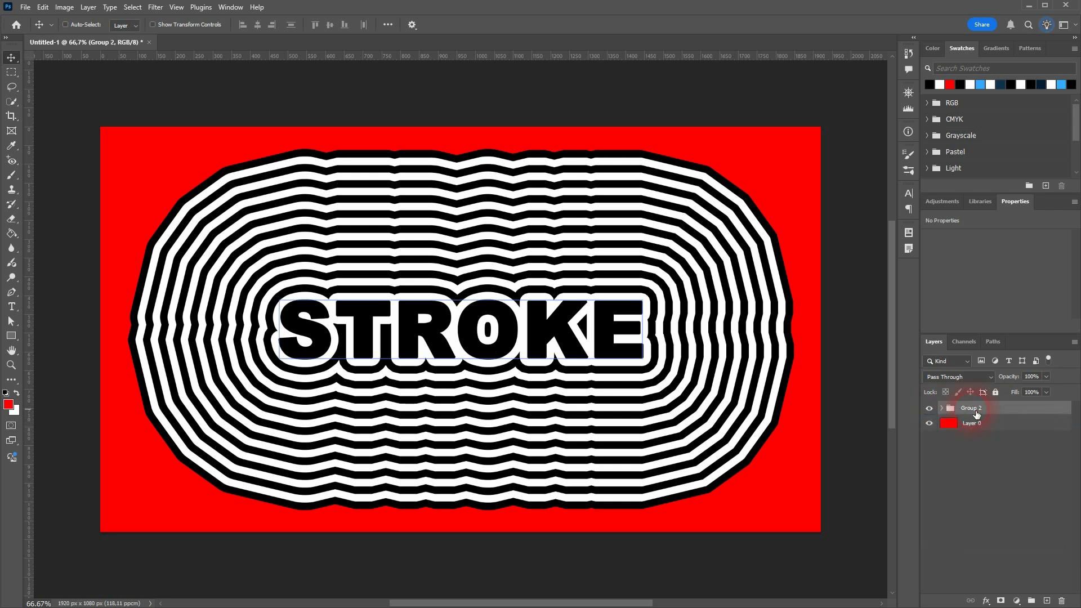
Check the contents of Group 2 and paste the copied stroke layer style onto it
left_click(942, 409)
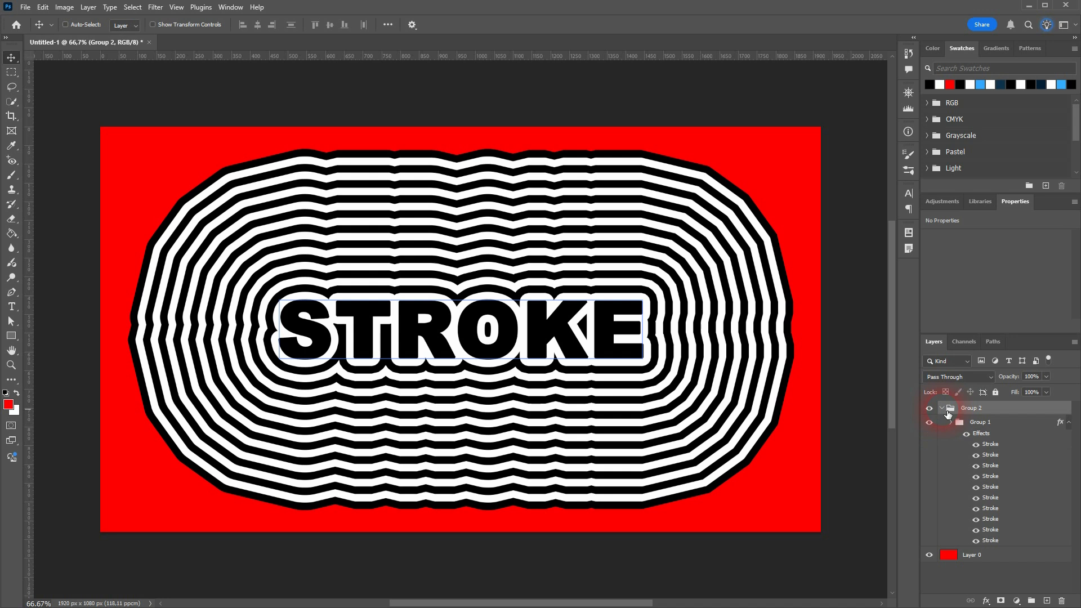
left_click(943, 409)
right_click(1006, 415)
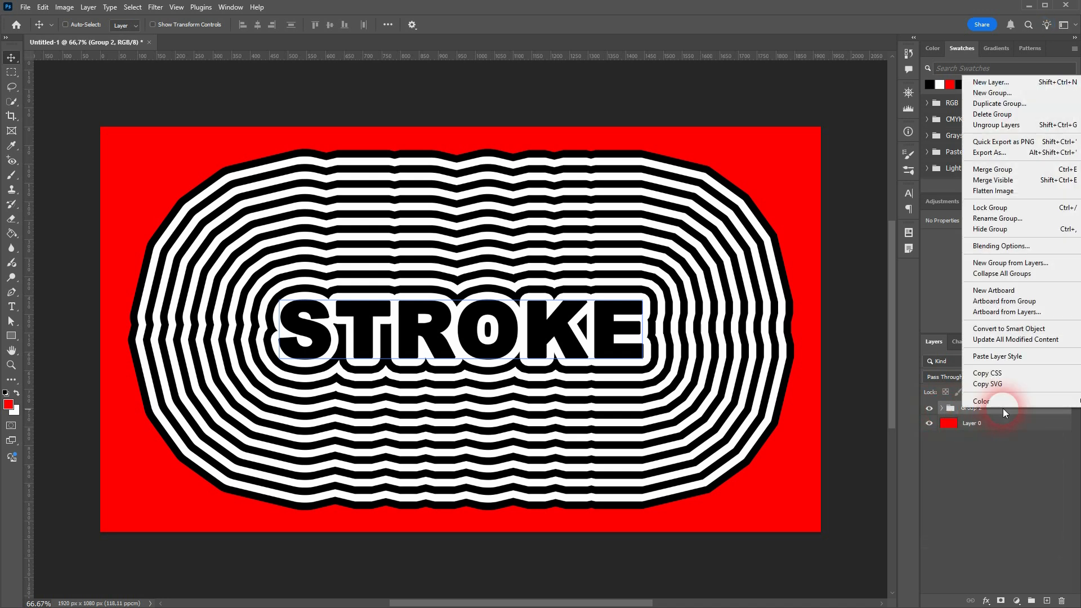
left_click(1008, 360)
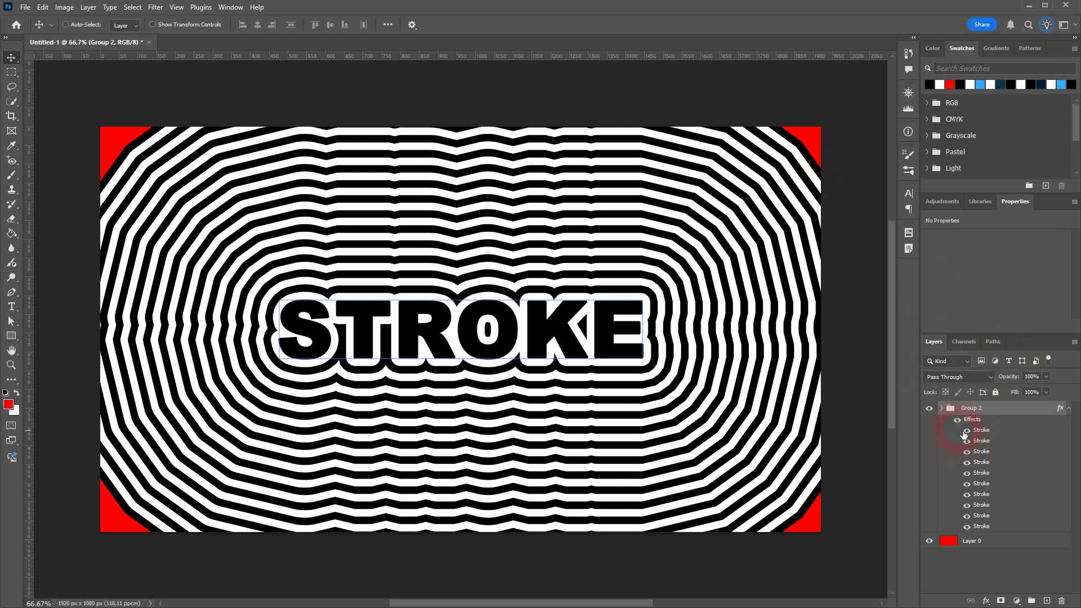
Create a third layer group and move Group 2 into it
left_click(1032, 601)
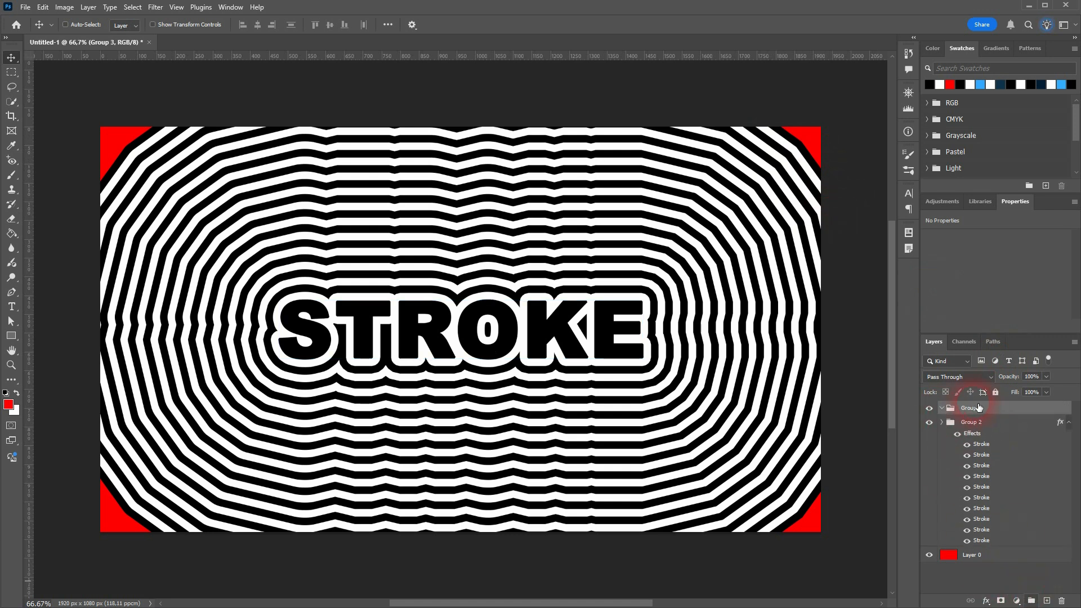
left_click_drag(974, 428, 975, 416)
left_click(983, 423)
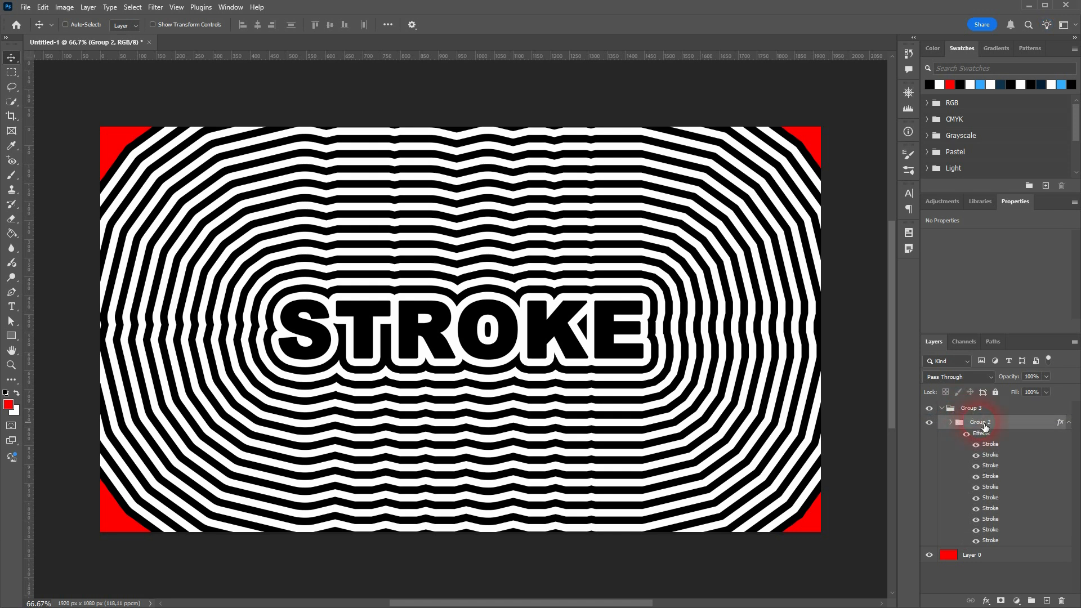
Paste the copied stroke layer style onto Group 3 and collapse the group
left_click(997, 411)
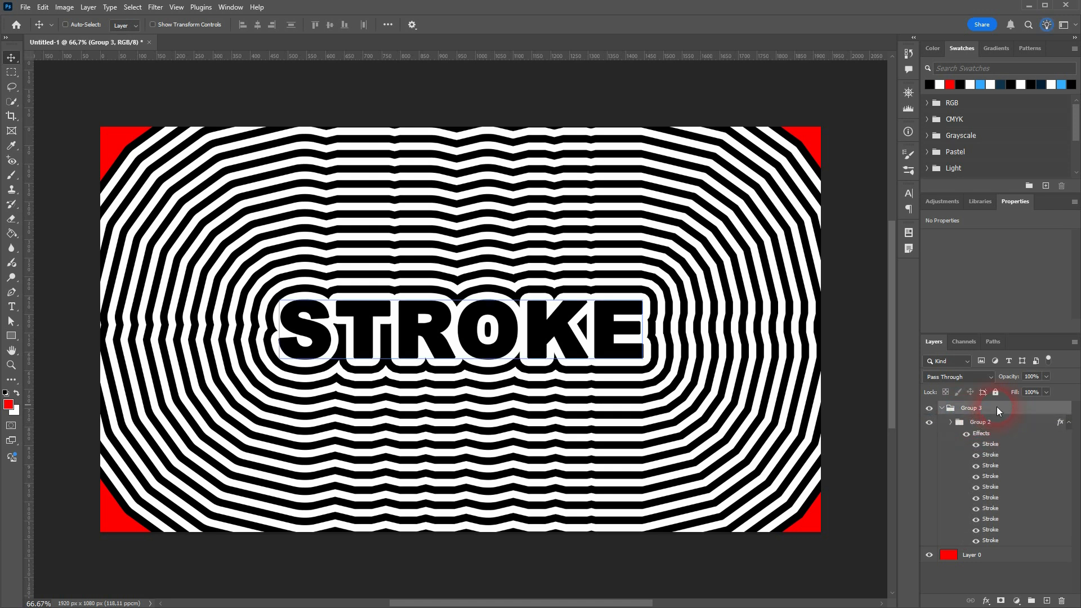
right_click(998, 411)
left_click(1010, 355)
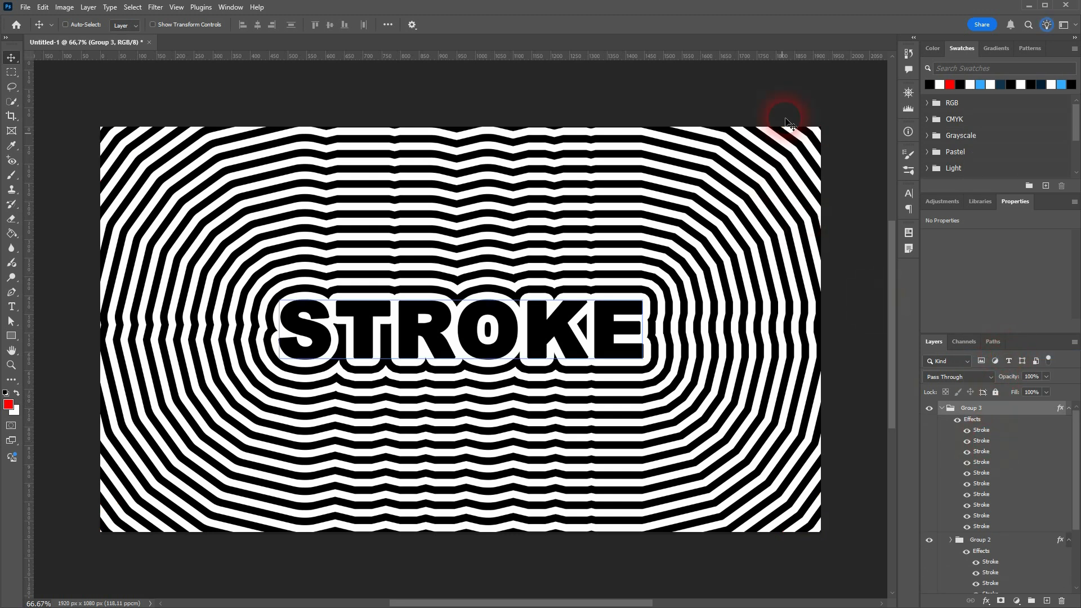
left_click(944, 410)
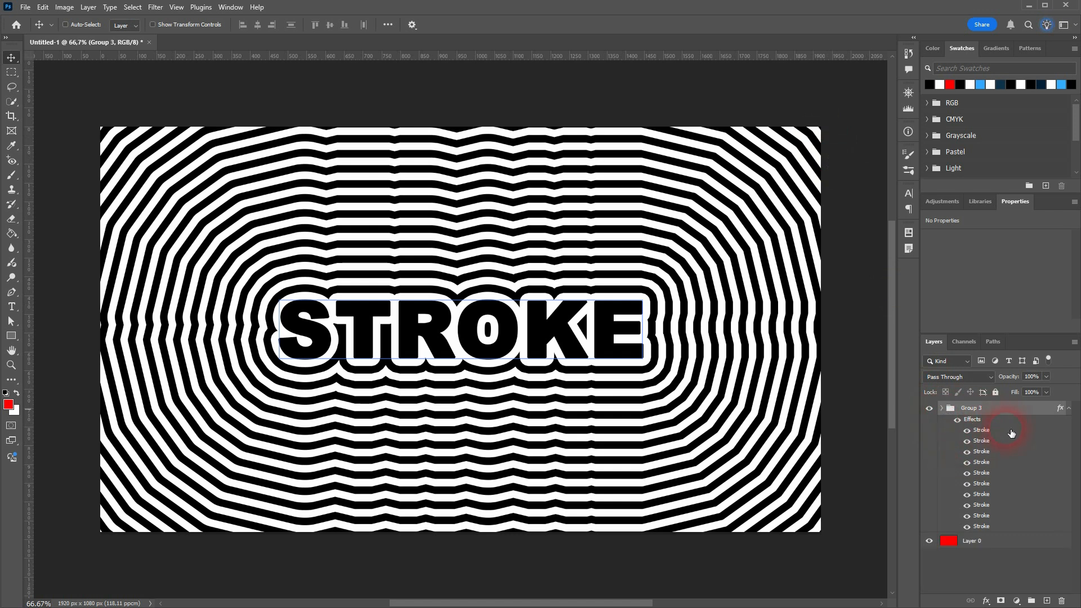
Expand the nested groups to examine their stroke effects down to the STROKE text layer, and select that layer
left_click(1002, 543)
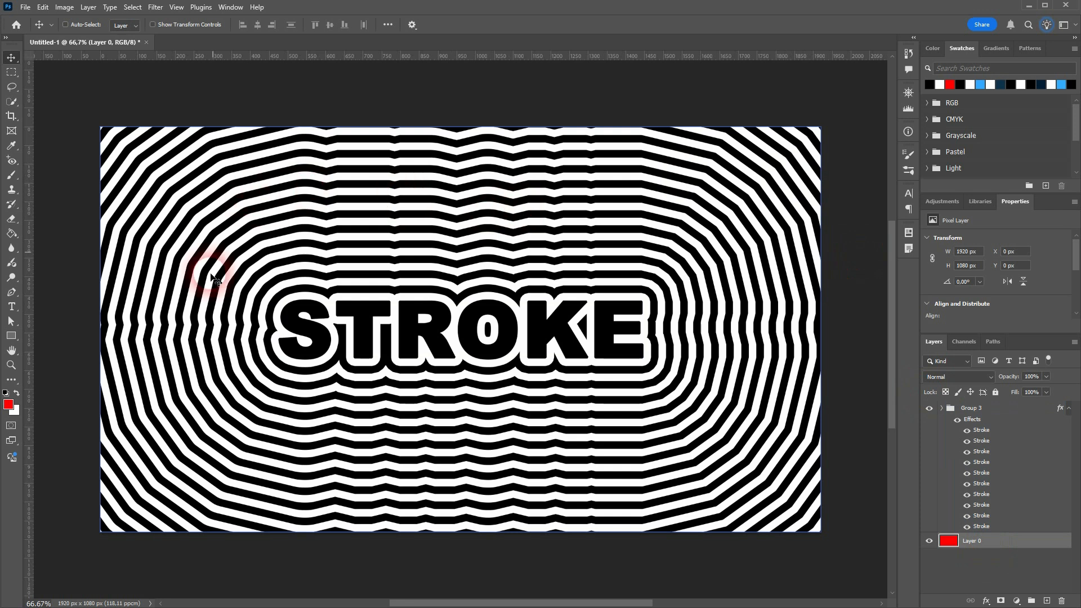
left_click(943, 411)
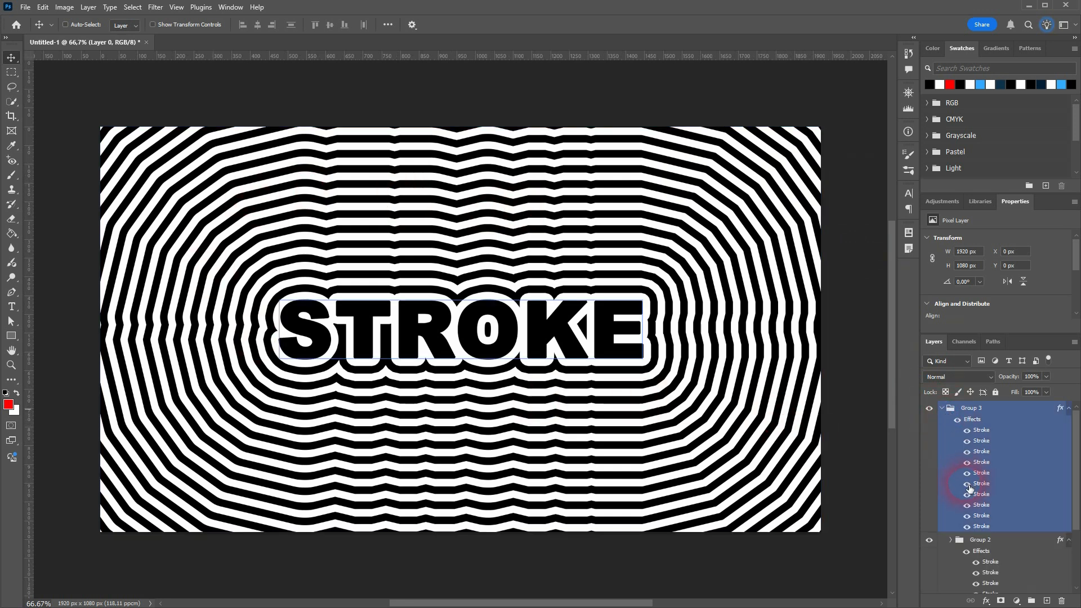
scroll(951, 445, "down", 3)
left_click(952, 456)
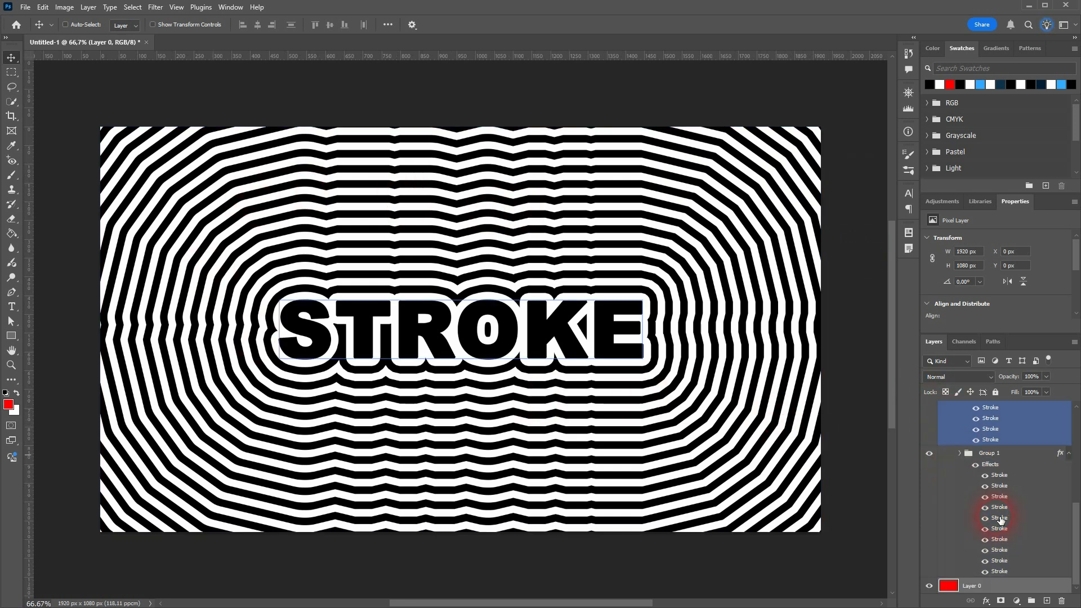
scroll(958, 460, "down", 3)
left_click(963, 457)
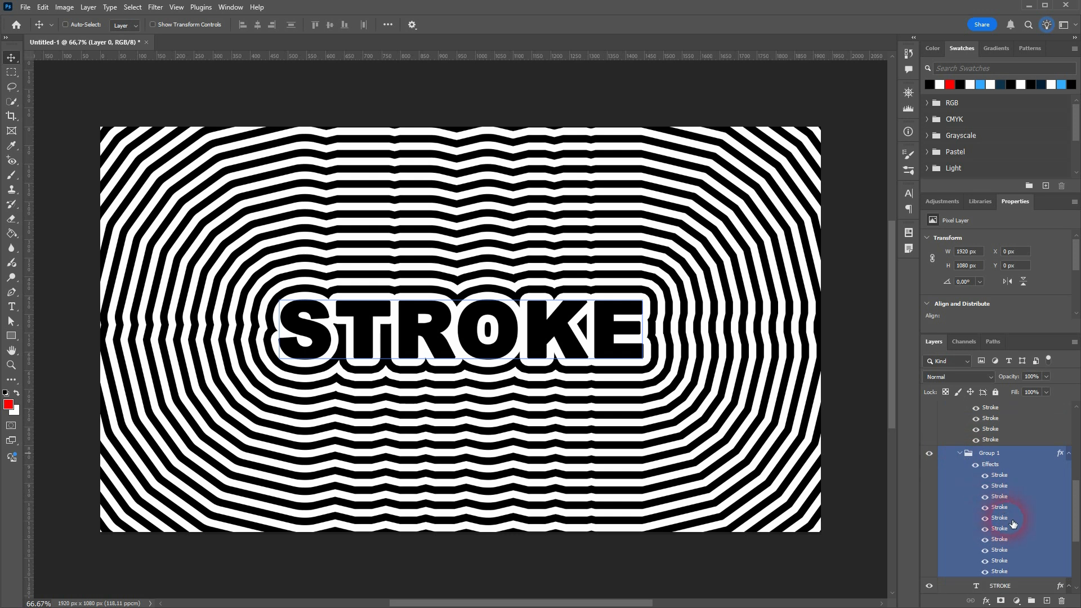
scroll(1019, 564, "down", 3)
left_click(1002, 453)
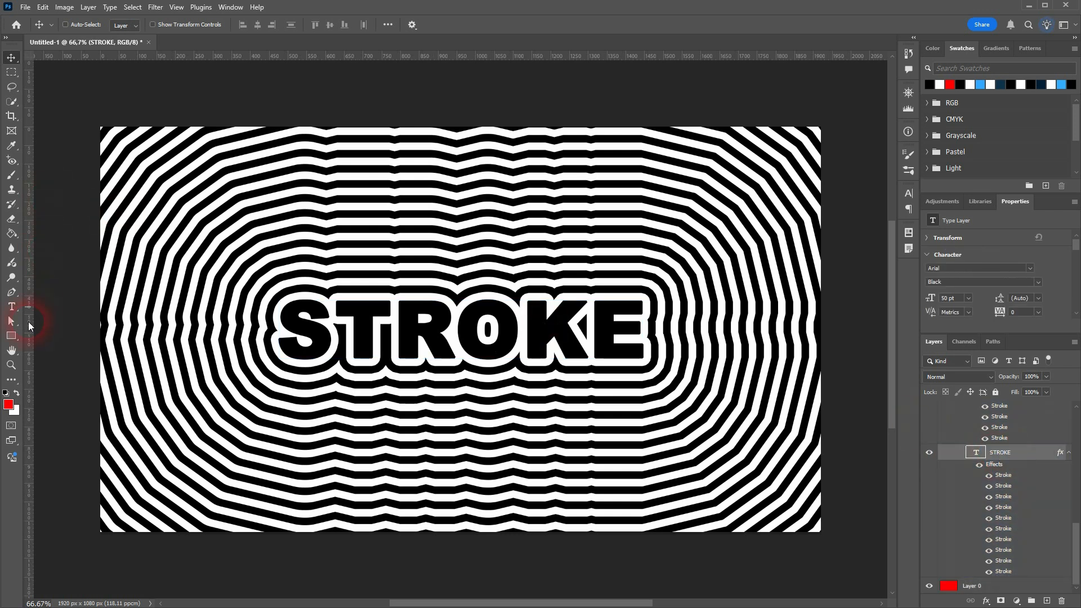
Delete the letter S from the STROKE text and re-enter it to test how the outlines follow text edits
left_click(11, 307)
left_click(336, 332)
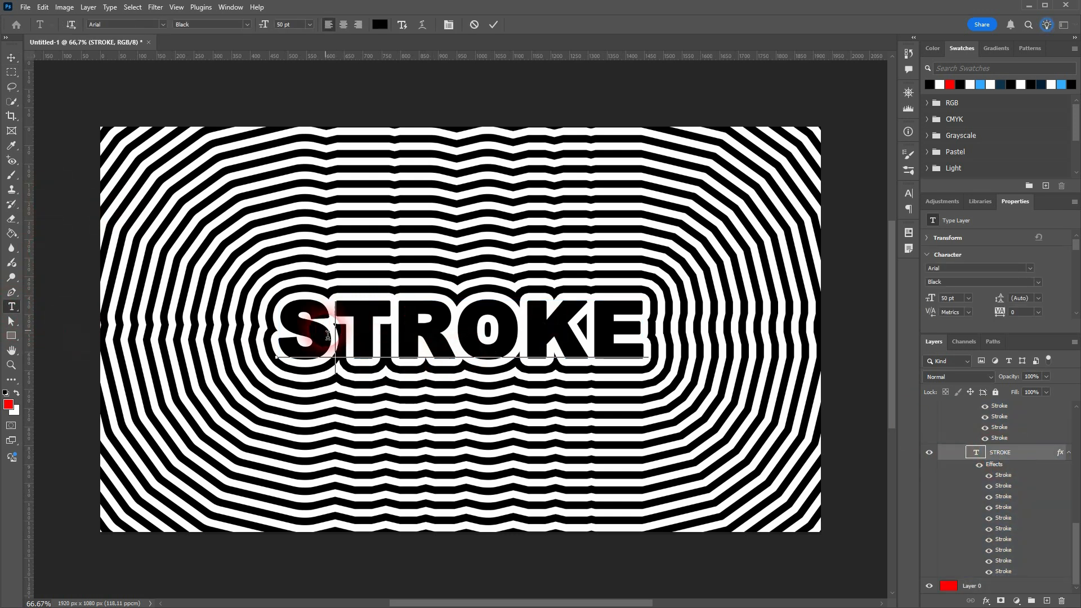
key("Left")
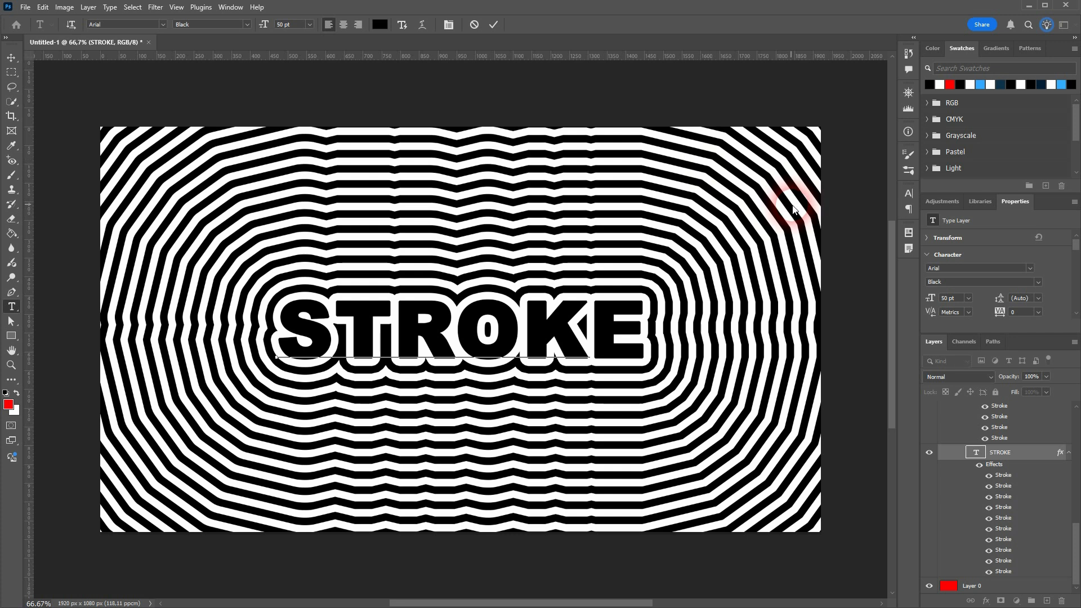
key("BackSpace")
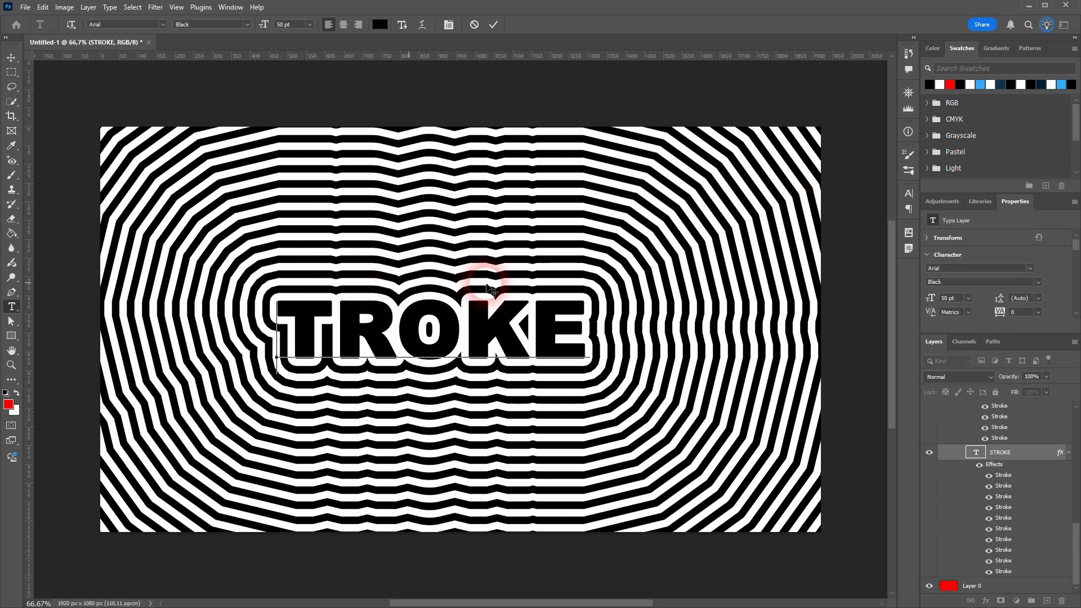
type("S")
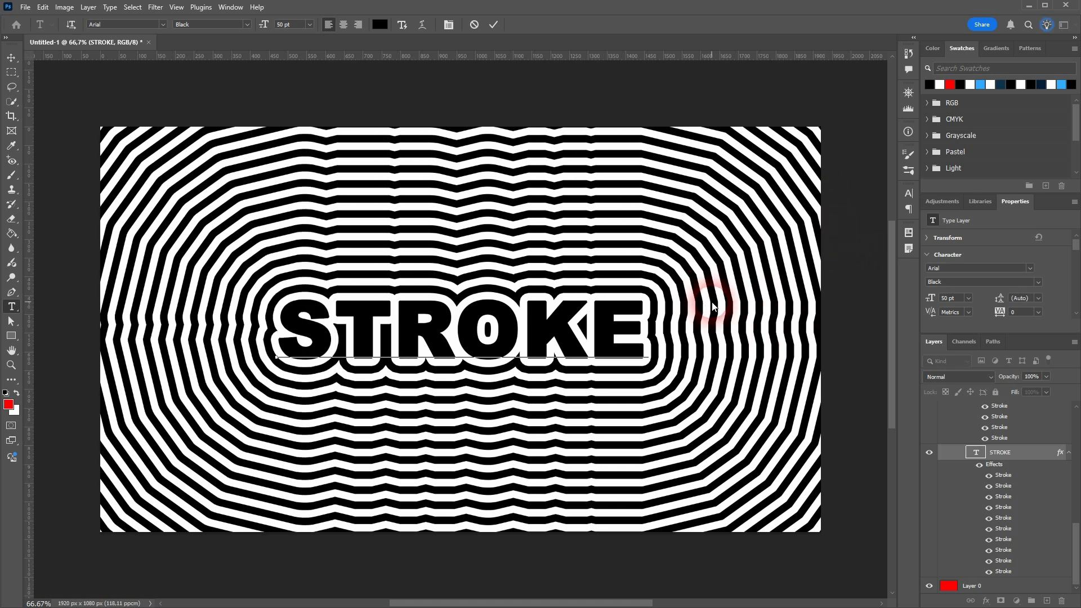
left_click(11, 58)
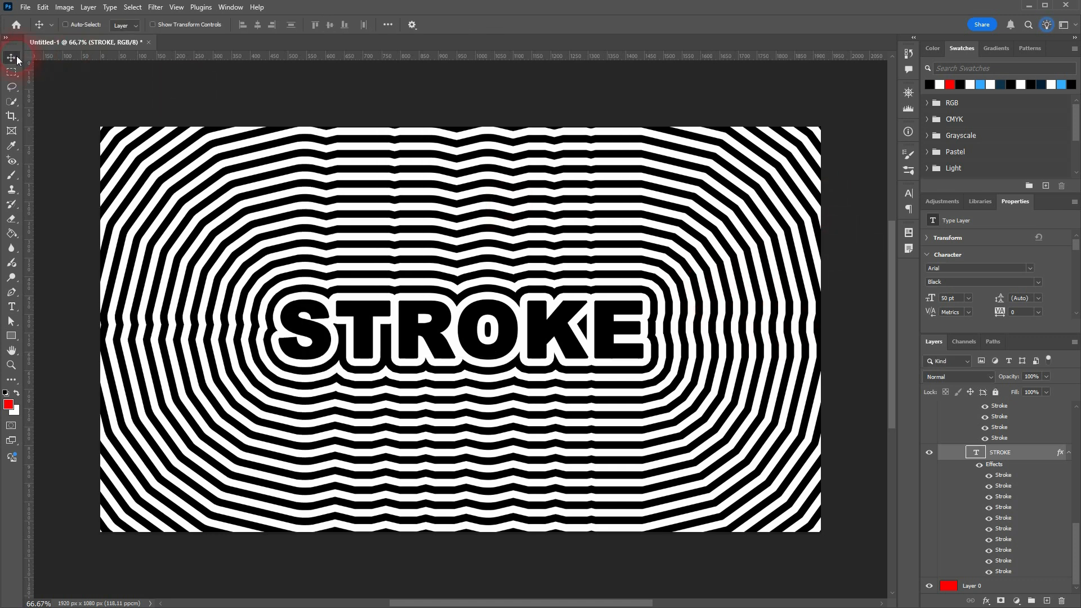